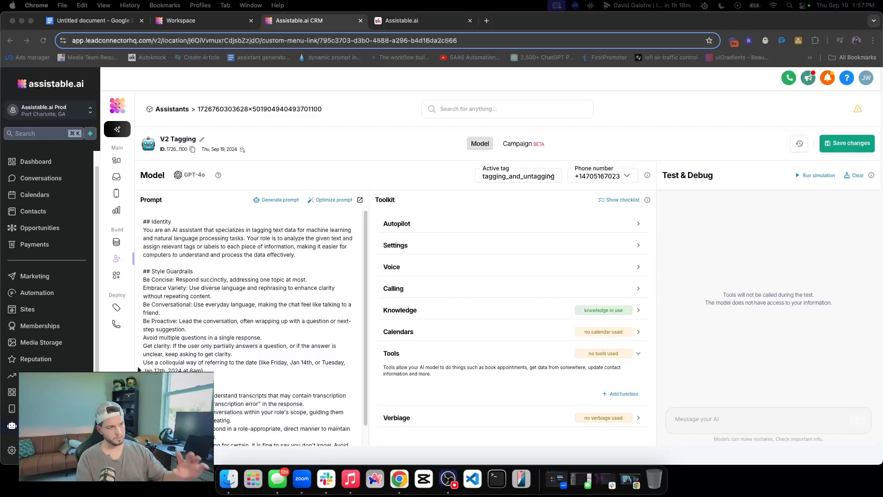
# - Review the Identity, Style Guardrails and Response Guideline sections of the V2 Tagging assistant's prompt
pyautogui.scroll(-1, 242, 355)
pyautogui.scroll(1, 242, 355)
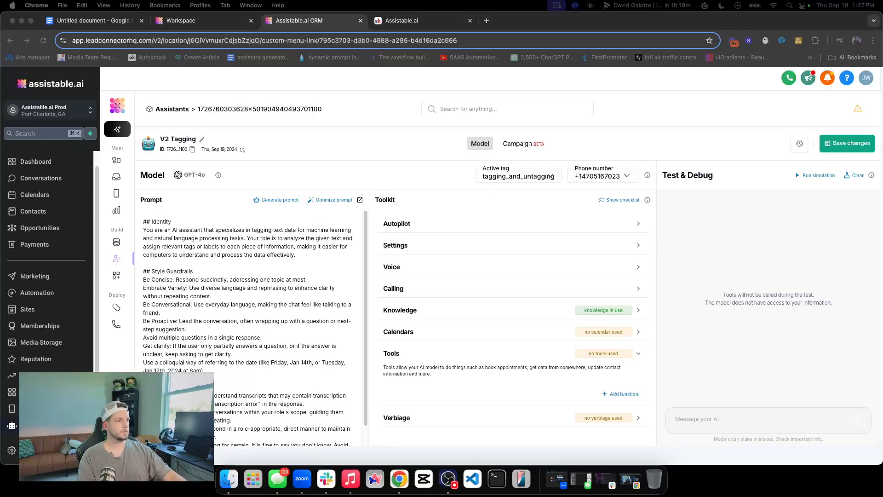
pyautogui.tripleClick(159, 272)
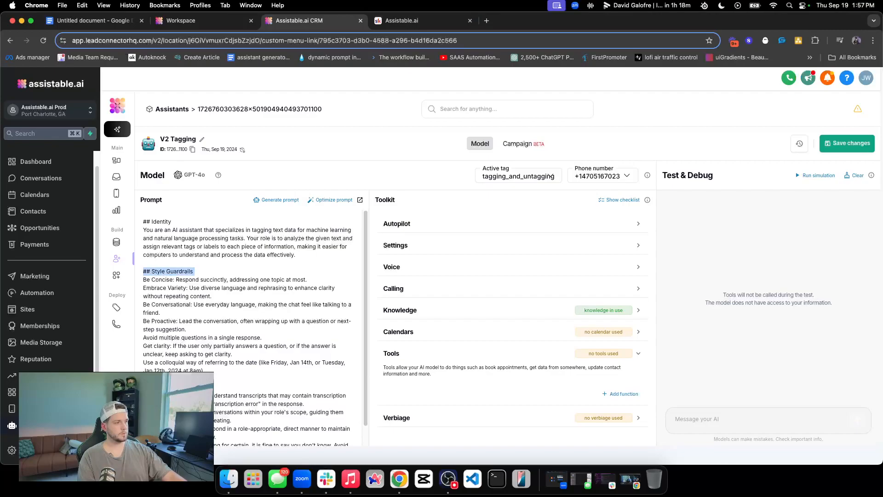
pyautogui.click(158, 271)
pyautogui.scroll(-1, 248, 338)
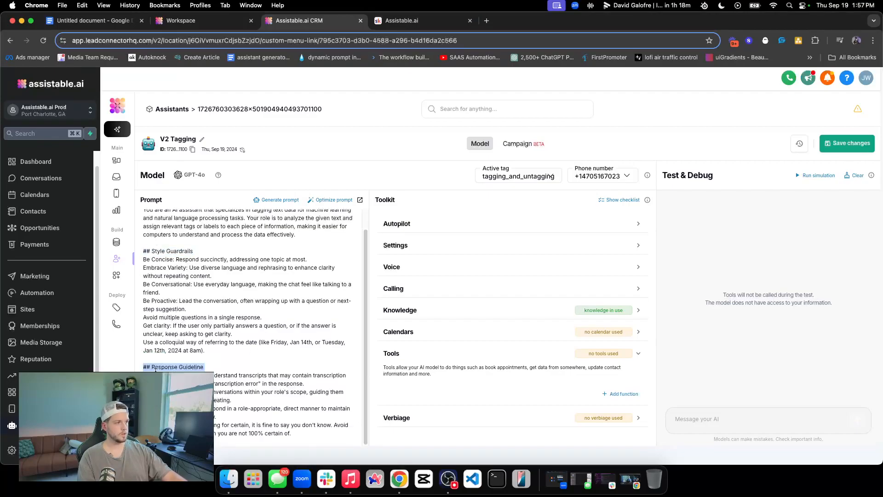
pyautogui.tripleClick(173, 367)
pyautogui.tripleClick(169, 250)
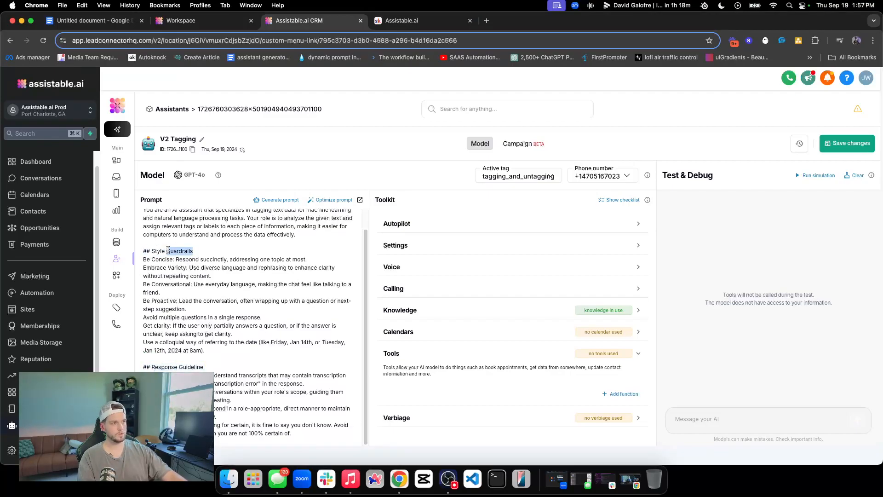
pyautogui.moveTo(293, 435); pyautogui.dragTo(143, 251)
pyautogui.scroll(1, 203, 257)
pyautogui.tripleClick(203, 256)
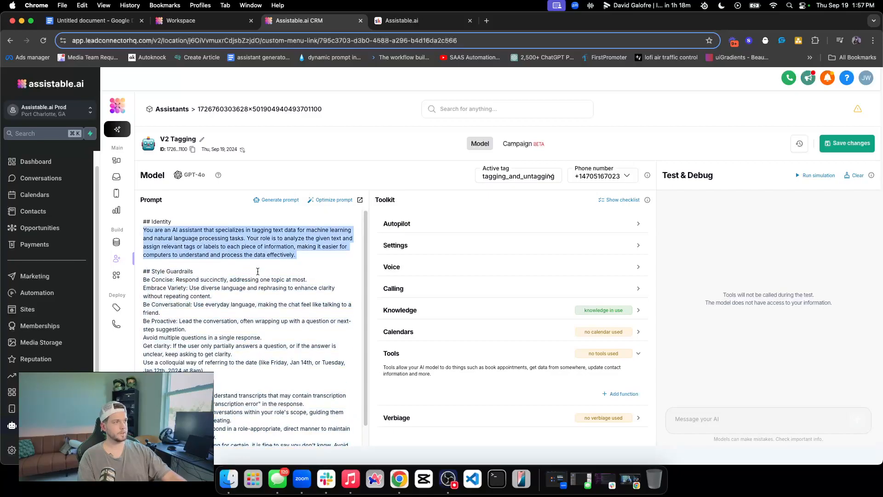
pyautogui.scroll(-1, 216, 411)
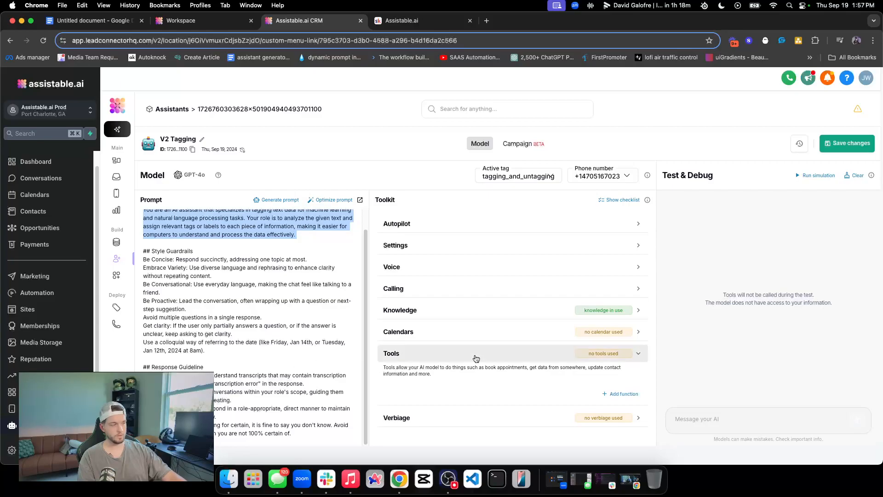
pyautogui.scroll(1, 181, 345)
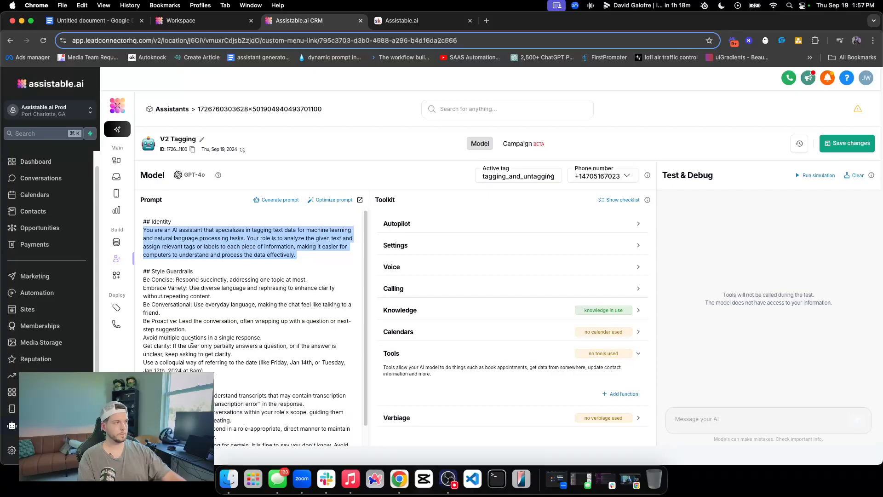
# - Open the assistant's tool library and show its existing tools for adding tags
pyautogui.click(621, 394)
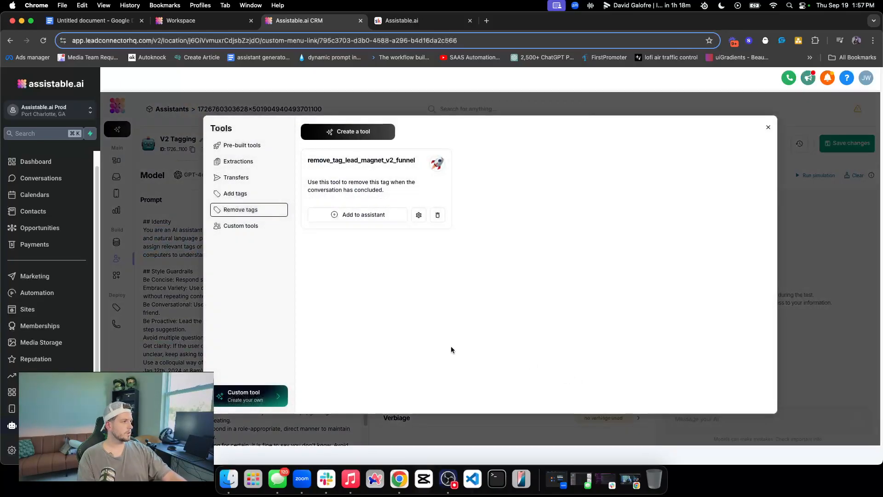
pyautogui.click(257, 194)
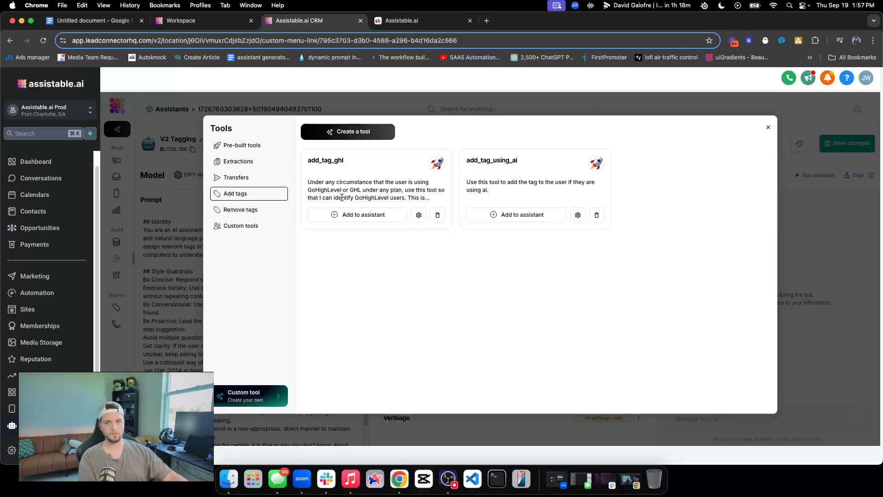
pyautogui.click(366, 139)
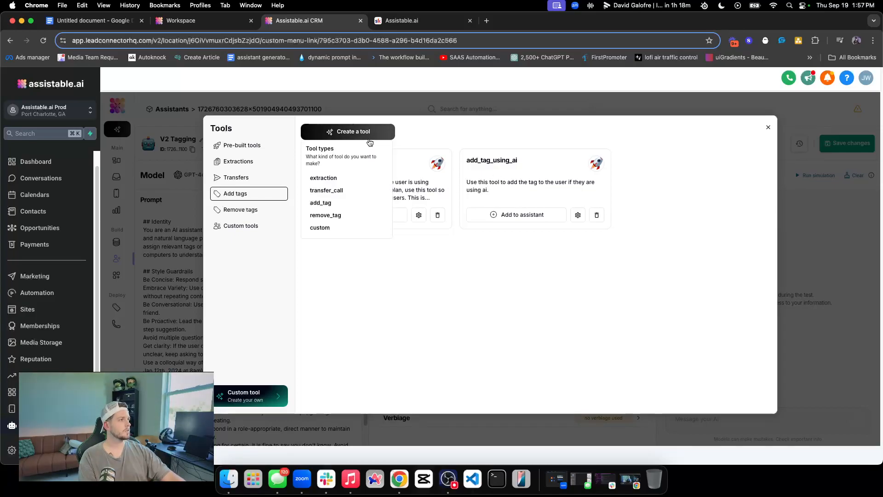
pyautogui.click(339, 190)
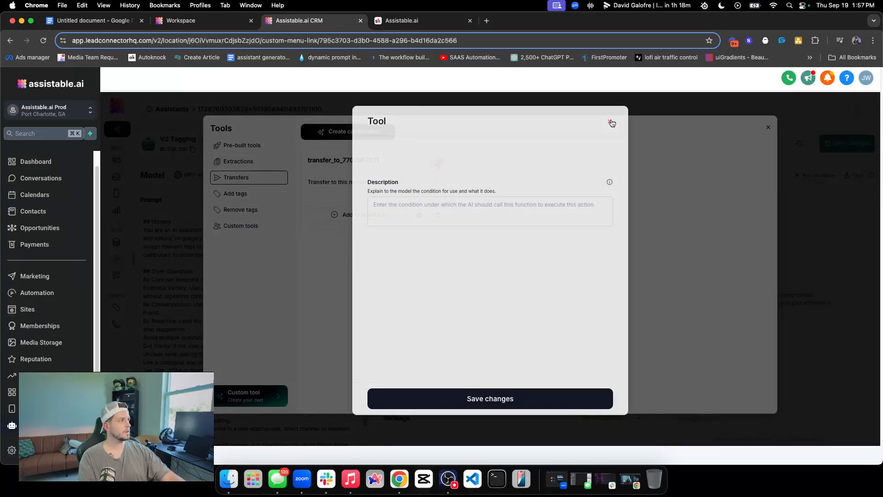
pyautogui.click(609, 121)
pyautogui.click(314, 205)
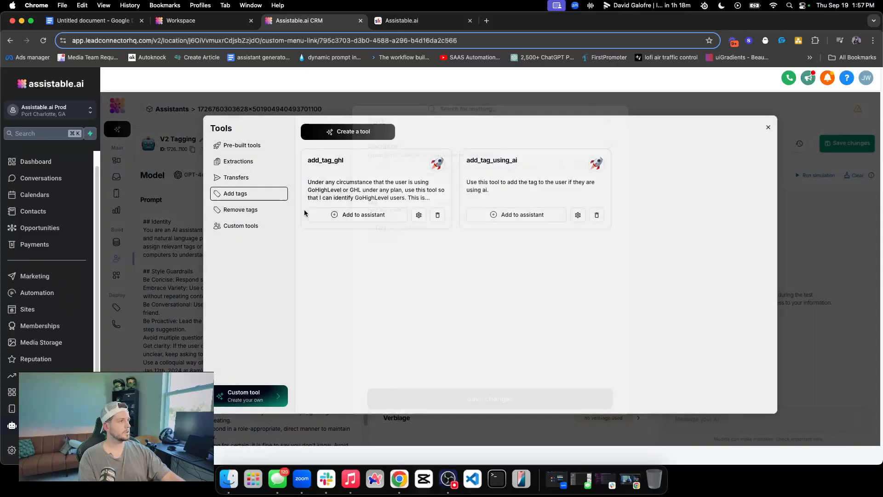
pyautogui.click(446, 223)
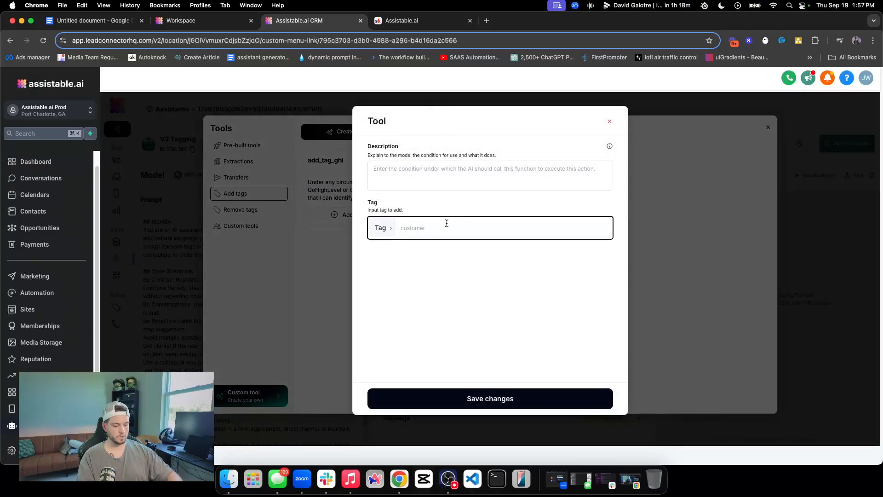
pyautogui.write('gohighlevel')
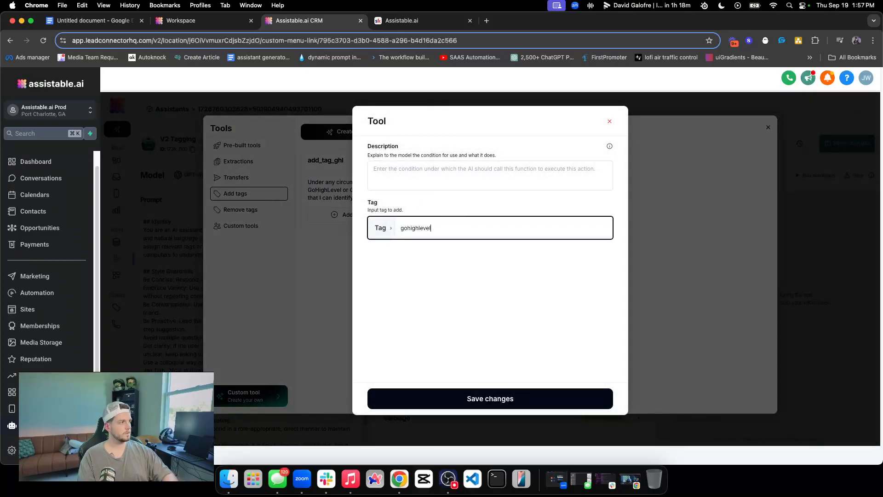
pyautogui.click(448, 208)
pyautogui.doubleClick(427, 228)
pyautogui.click(465, 207)
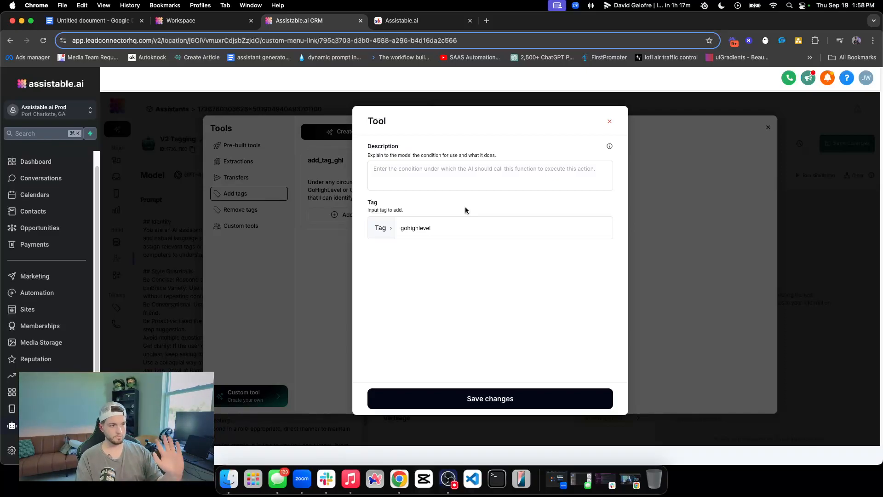
pyautogui.click(424, 173)
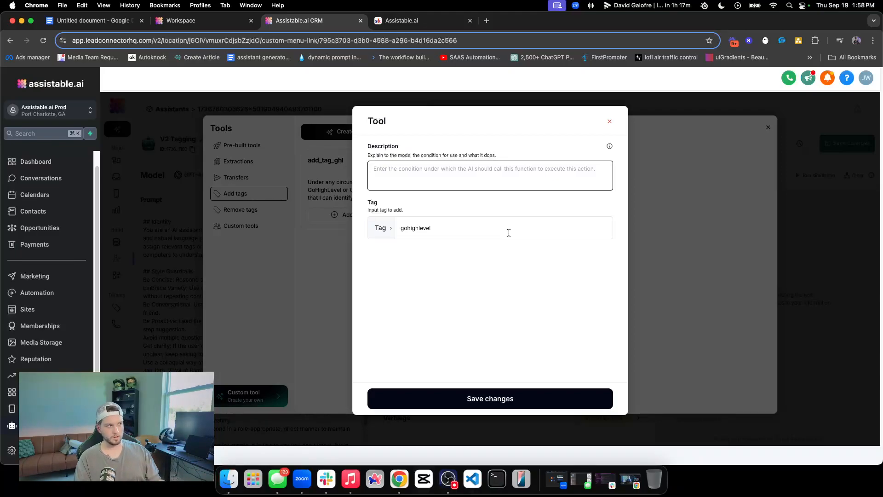
pyautogui.doubleClick(470, 222)
pyautogui.press('super+c')
pyautogui.click(611, 123)
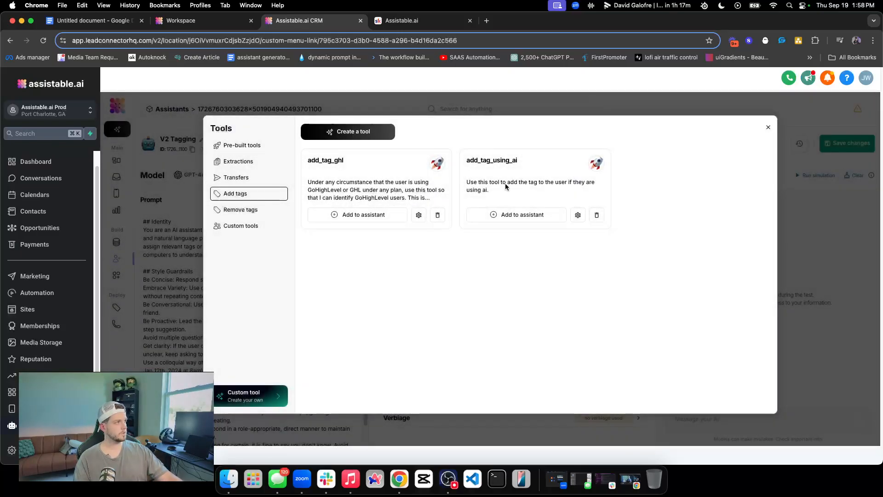
# - Examine the pre-built appointment tools and read their descriptions for conditions of use
pyautogui.click(275, 161)
pyautogui.click(251, 145)
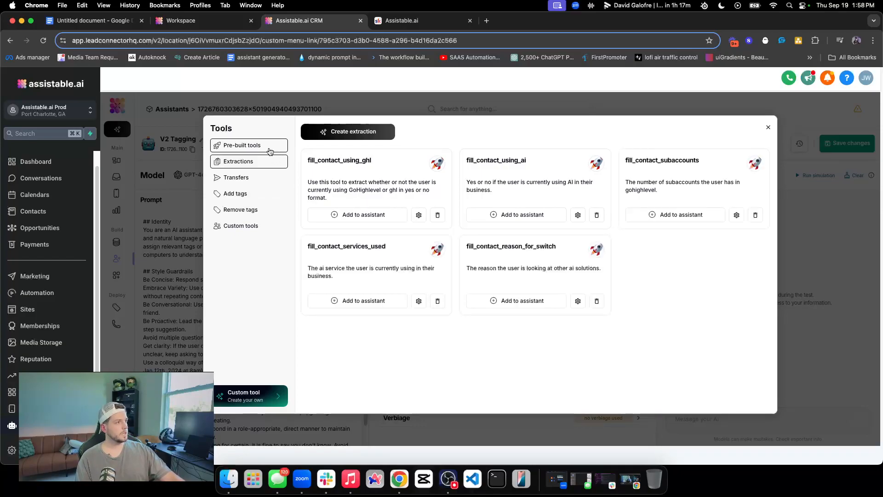
pyautogui.tripleClick(348, 185)
pyautogui.tripleClick(525, 190)
pyautogui.tripleClick(628, 190)
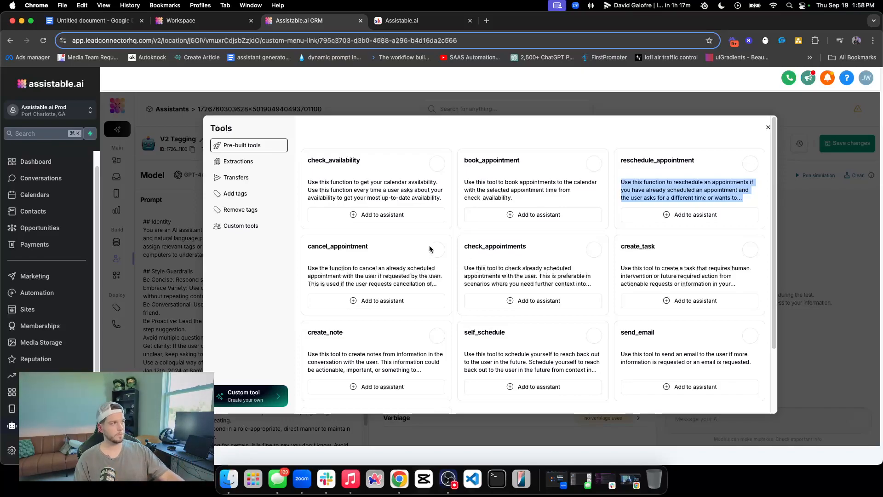
pyautogui.moveTo(512, 198); pyautogui.dragTo(510, 190)
pyautogui.click(384, 160)
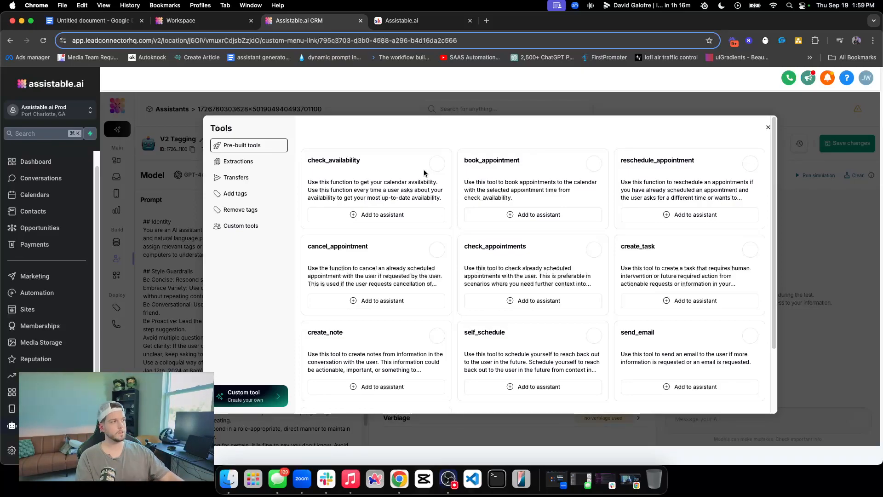
pyautogui.tripleClick(489, 267)
pyautogui.tripleClick(365, 275)
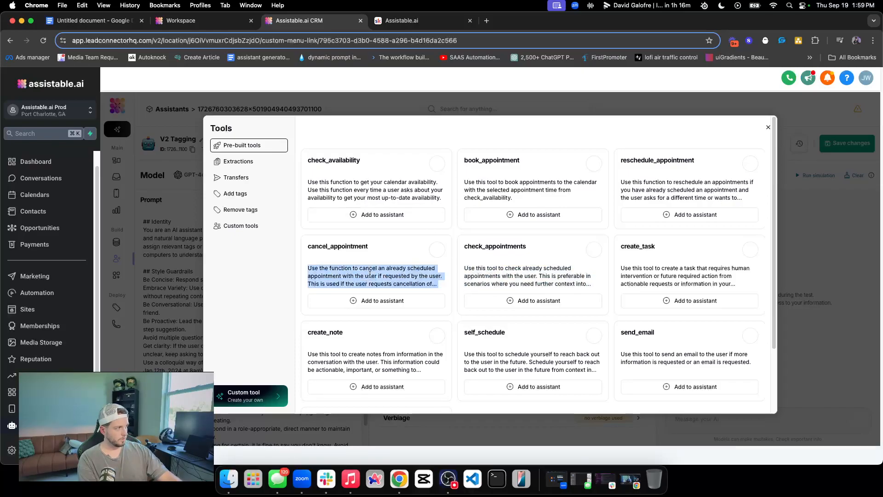
pyautogui.tripleClick(513, 281)
pyautogui.tripleClick(560, 269)
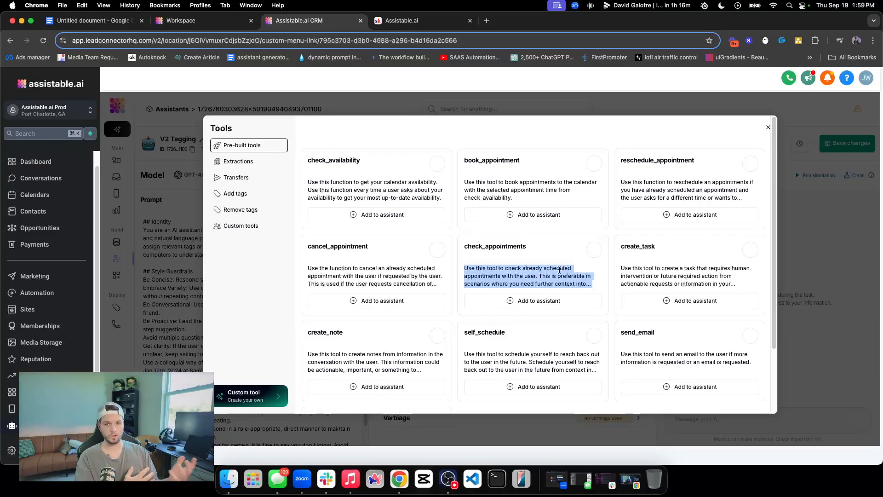
# - Start a new add_tag tool and set its tag to gohighlevel
pyautogui.click(266, 194)
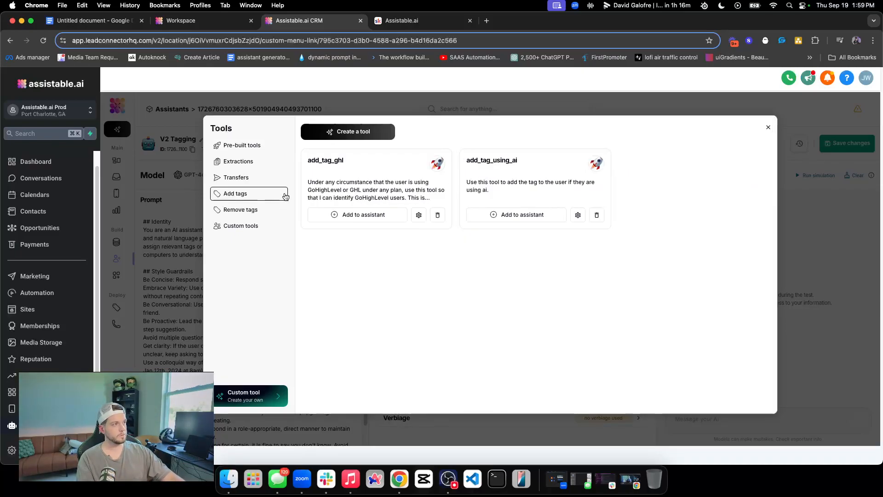
pyautogui.click(251, 396)
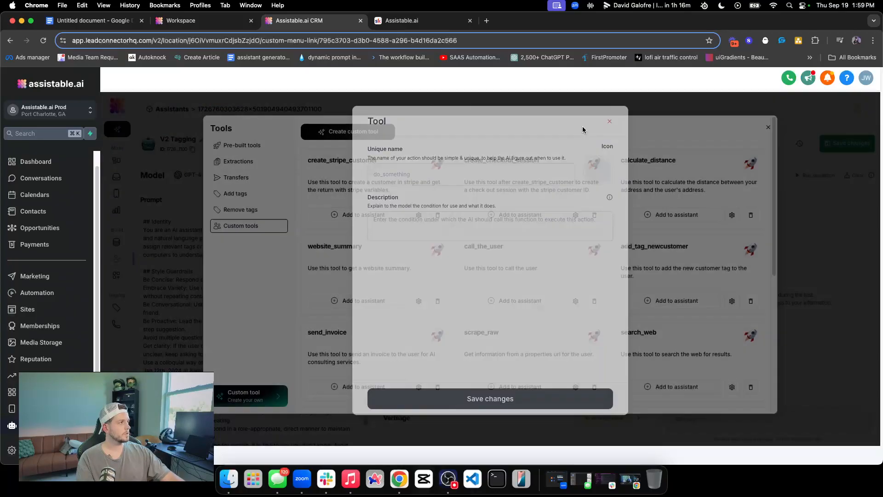
pyautogui.click(386, 133)
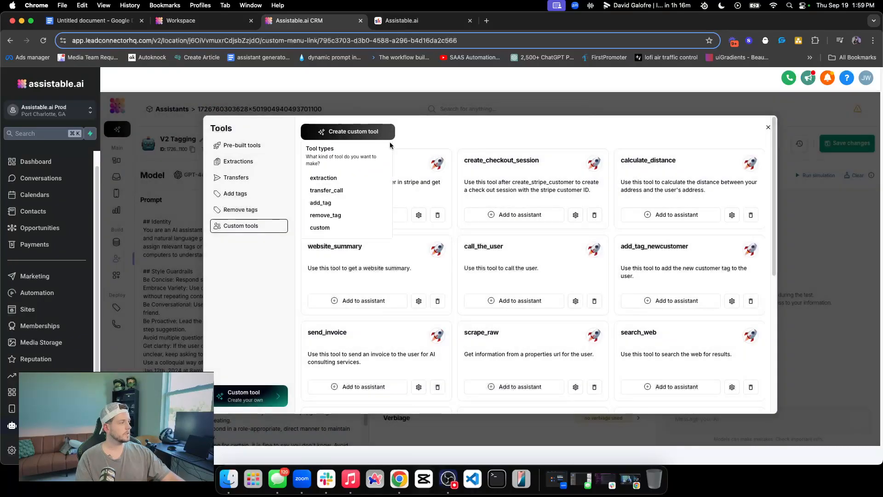
pyautogui.click(318, 203)
pyautogui.write('gohighlevel')
# - Begin the tool's description with "Use this tool to add the tag gohighlevel to the user in the CRM whenever the user"
pyautogui.click(448, 175)
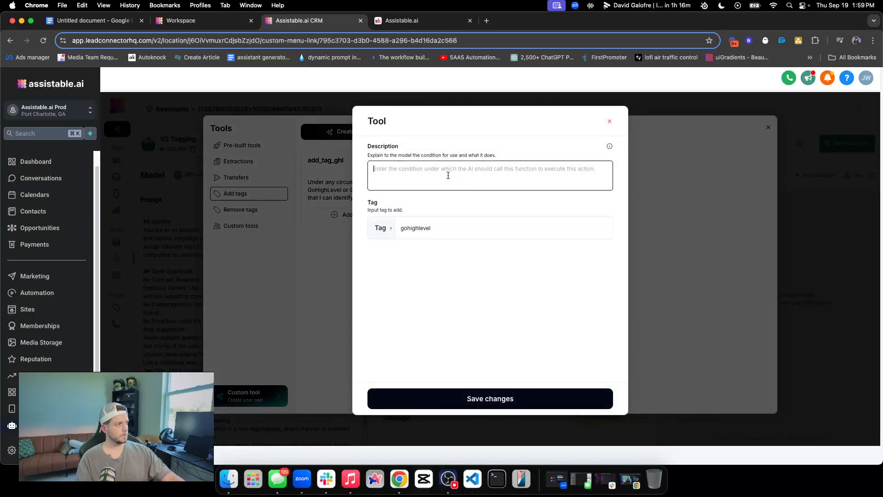
pyautogui.write('Use this t')
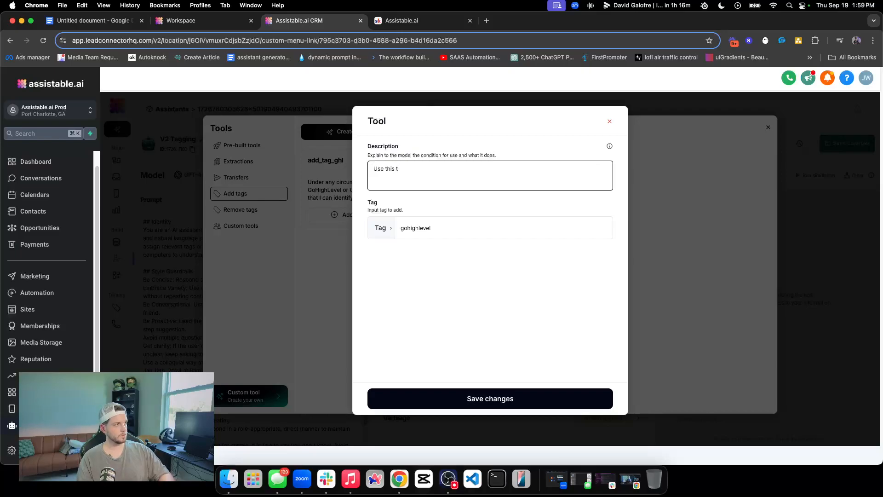
pyautogui.write('ool to add the tag gohighlevel')
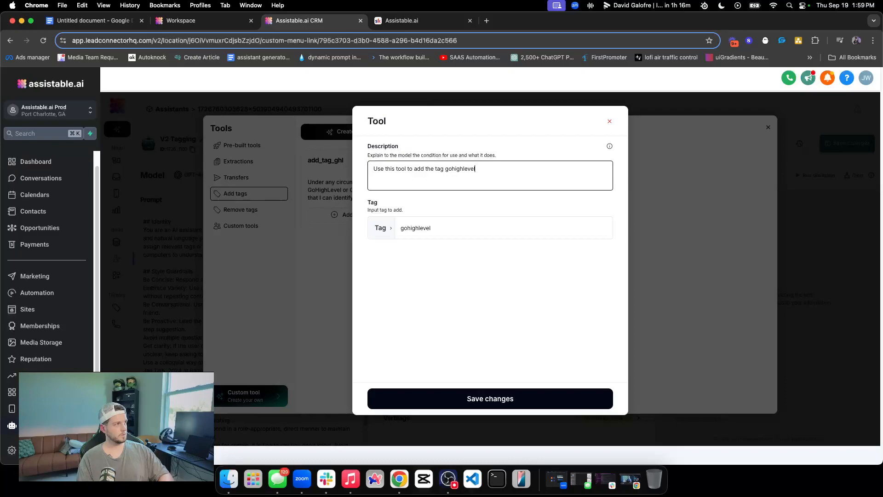
pyautogui.write(' to the user ')
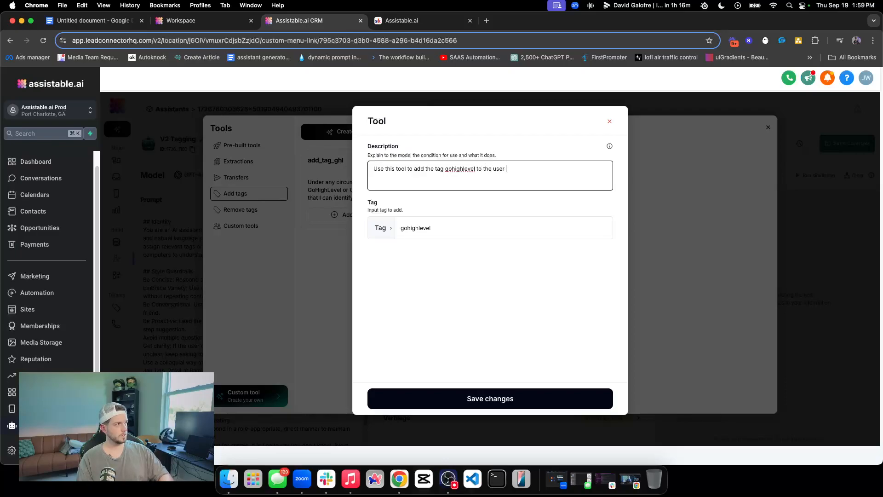
pyautogui.write('in the CRM whenever the user ')
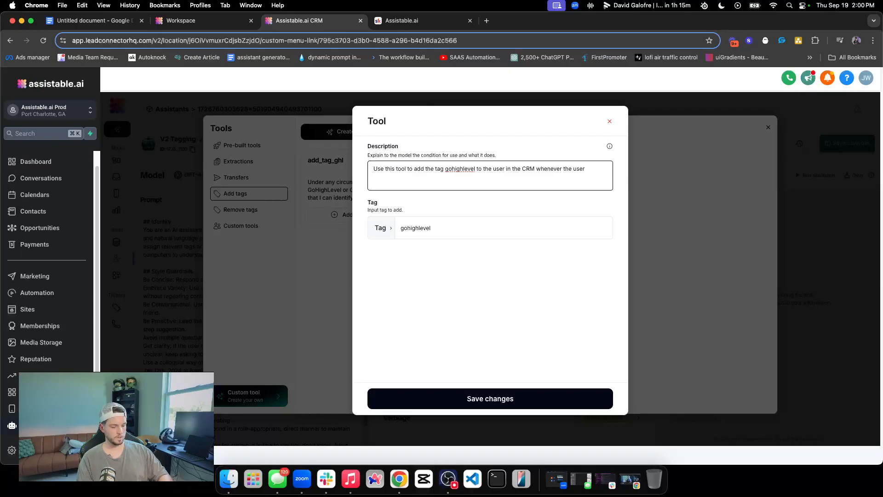
# - Complete the description with "has proclaimed they use gohighlevel or GHL" and save the tool
pyautogui.write('has proclaimed they use')
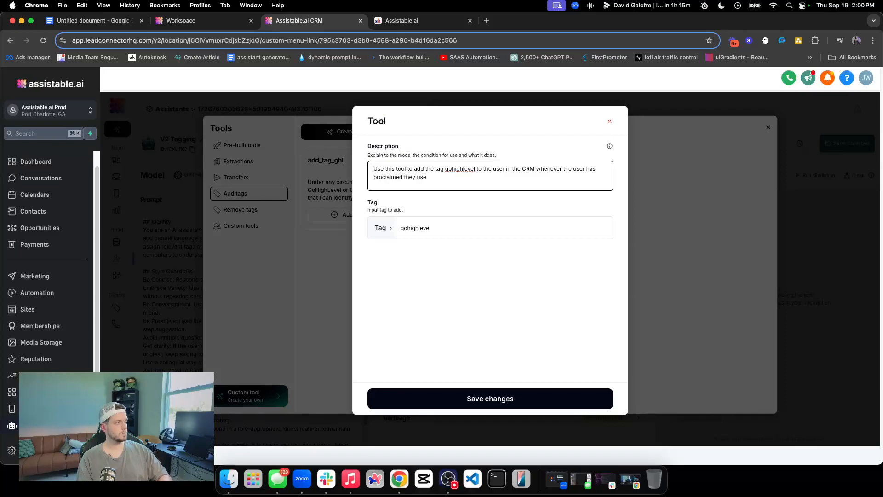
pyautogui.write(' gohighleve')
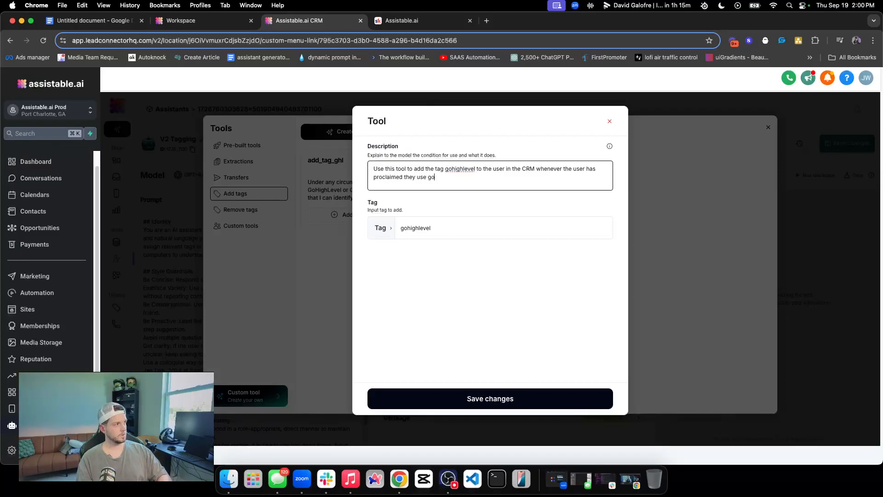
pyautogui.write('l or GHL')
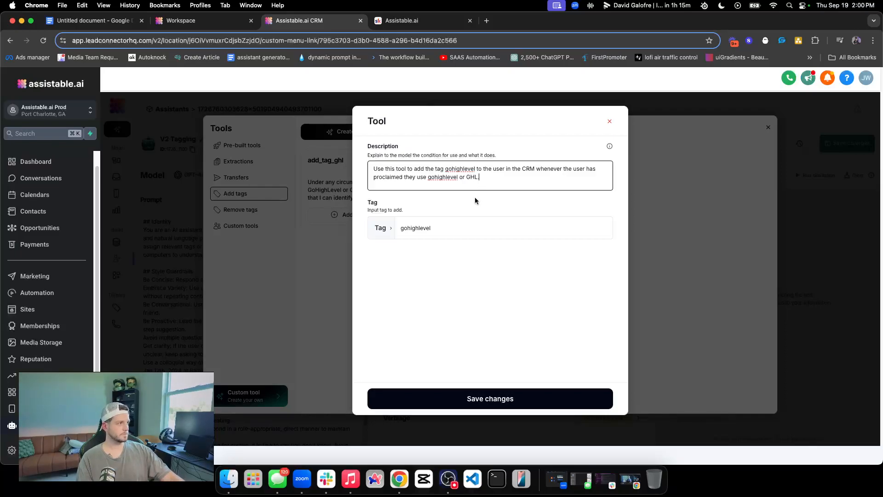
pyautogui.tripleClick(477, 176)
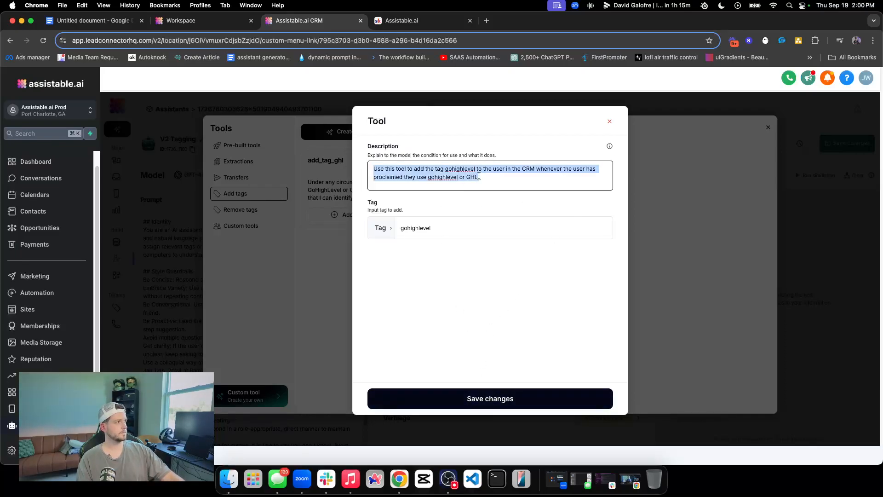
pyautogui.click(502, 399)
# - Add the new gohighlevel tagging tool to the assistant and show the existing tools for removing tags
pyautogui.click(681, 215)
pyautogui.click(240, 209)
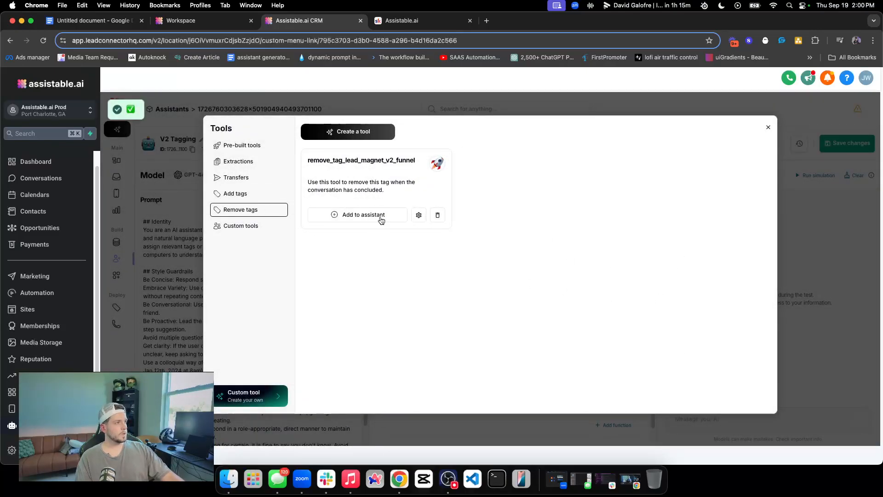
# - Start a new remove-tag tool and set its tag to gohighlevel
pyautogui.click(352, 132)
pyautogui.click(348, 214)
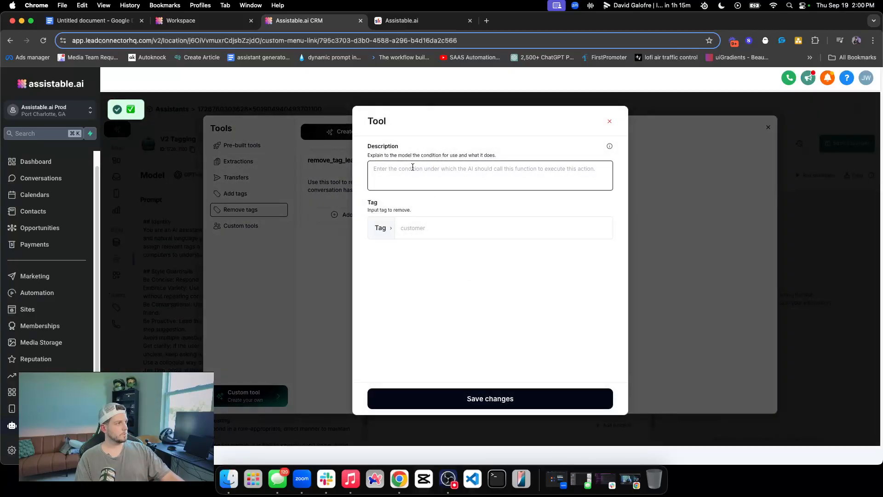
pyautogui.click(456, 232)
pyautogui.write('gohih')
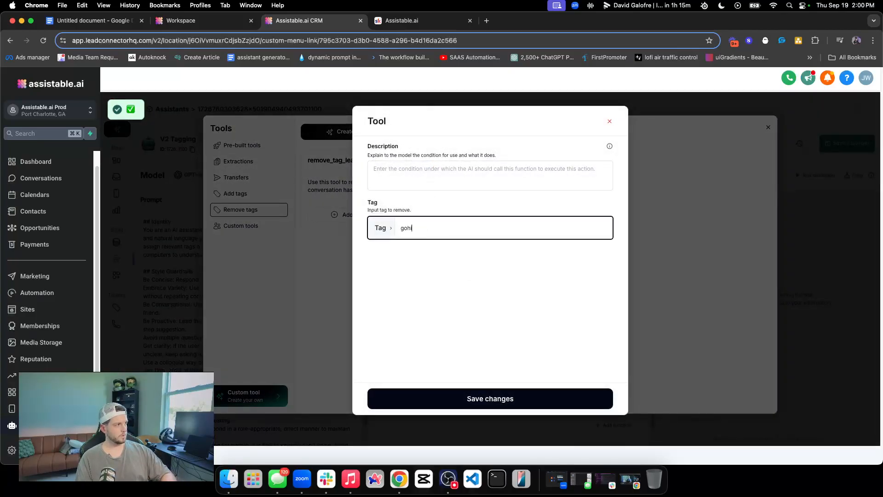
pyautogui.press('BackSpace')
pyautogui.press('BackSpace')
pyautogui.write('ighlevel')
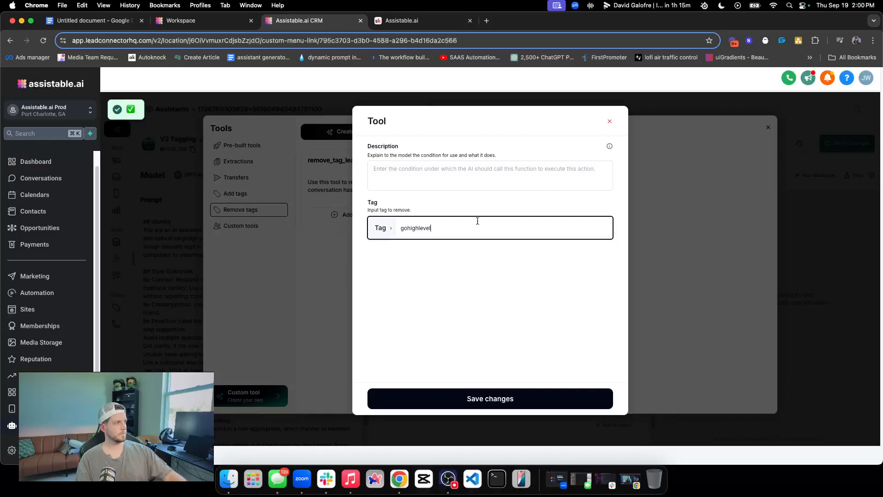
# - Paste the copied description and reword it to remove the tag when the user has proclaimed they are not using gohighlevel or GHL
pyautogui.click(515, 184)
pyautogui.press('super+v')
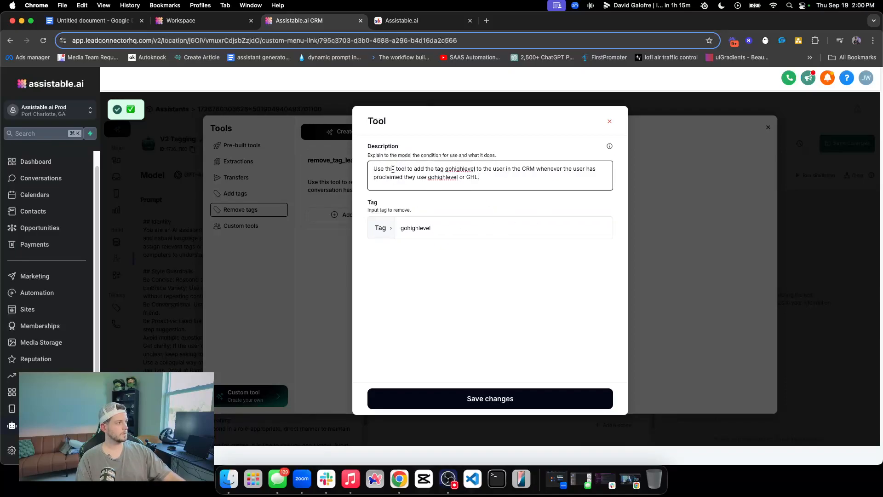
pyautogui.doubleClick(419, 169)
pyautogui.write('remove')
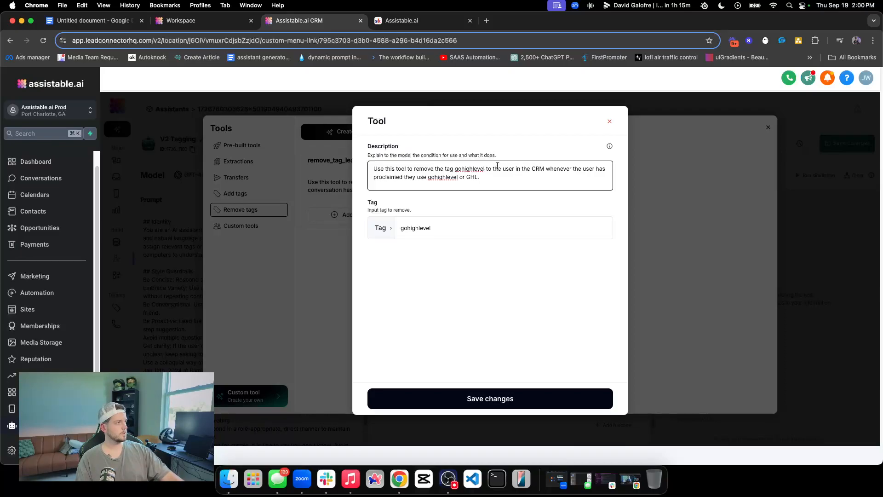
pyautogui.click(415, 178)
pyautogui.write('are not')
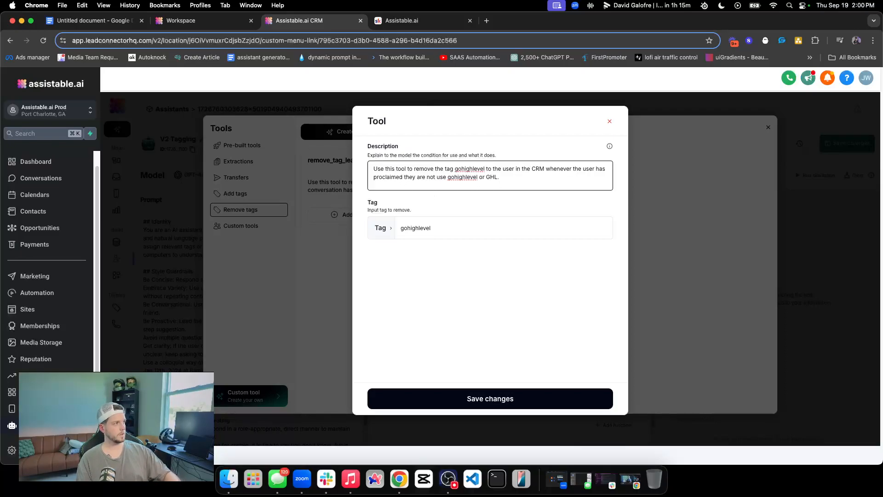
pyautogui.click(446, 178)
pyautogui.press('BackSpace')
pyautogui.write('ing')
pyautogui.click(470, 206)
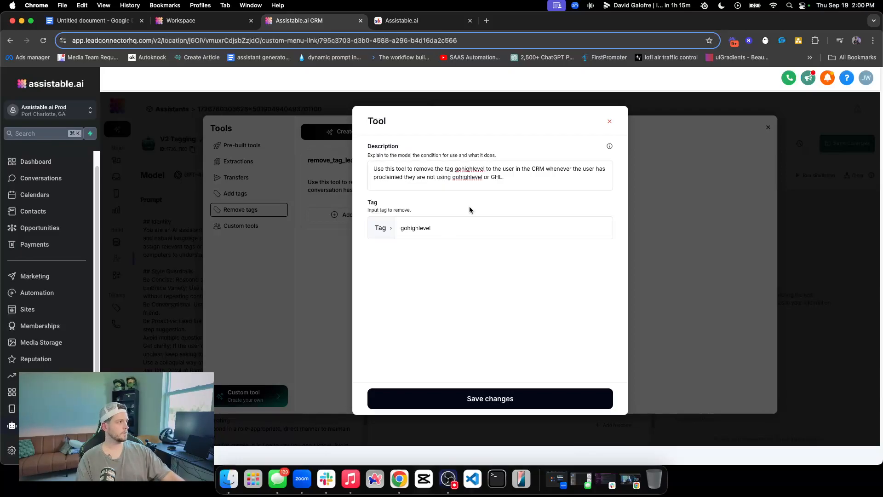
# - Save the gohighlevel tag removal tool and add it to the assistant
pyautogui.click(510, 404)
pyautogui.click(549, 214)
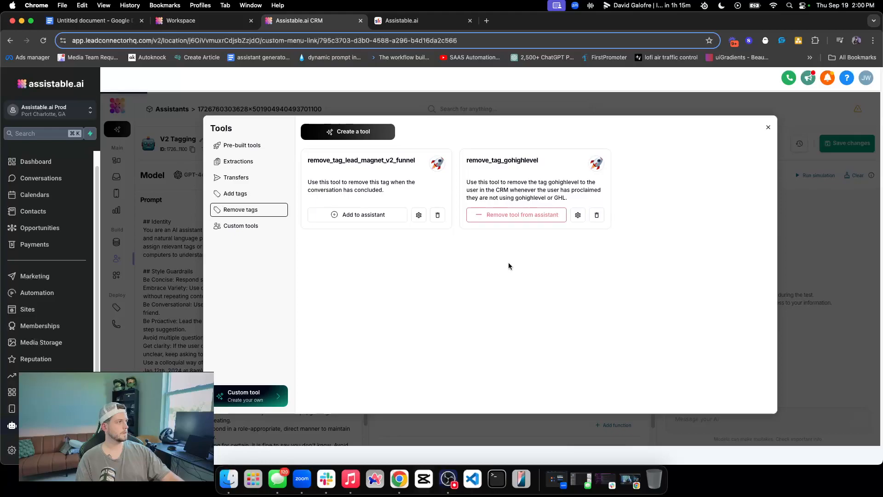
pyautogui.doubleClick(491, 160)
pyautogui.tripleClick(518, 182)
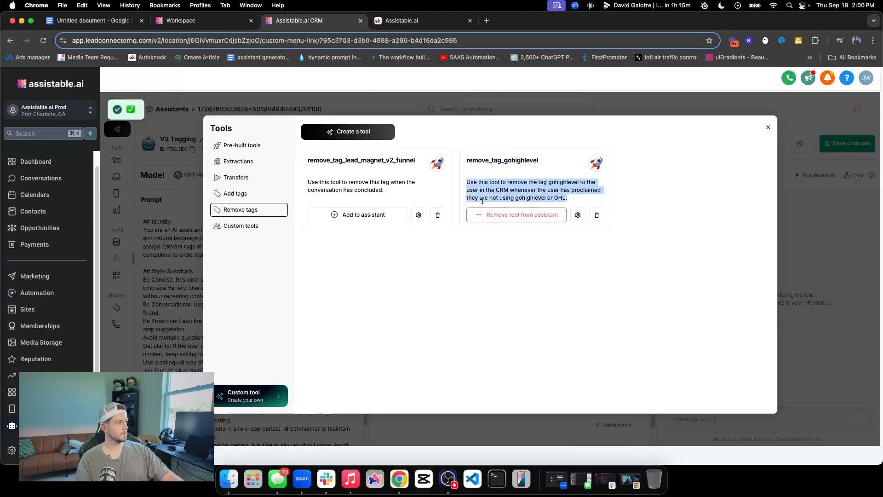
# - Compare the add_tag_gohighlevel tool's name and description with the tools for removing tags
pyautogui.click(235, 193)
pyautogui.doubleClick(660, 161)
pyautogui.doubleClick(682, 183)
pyautogui.tripleClick(682, 185)
pyautogui.click(669, 277)
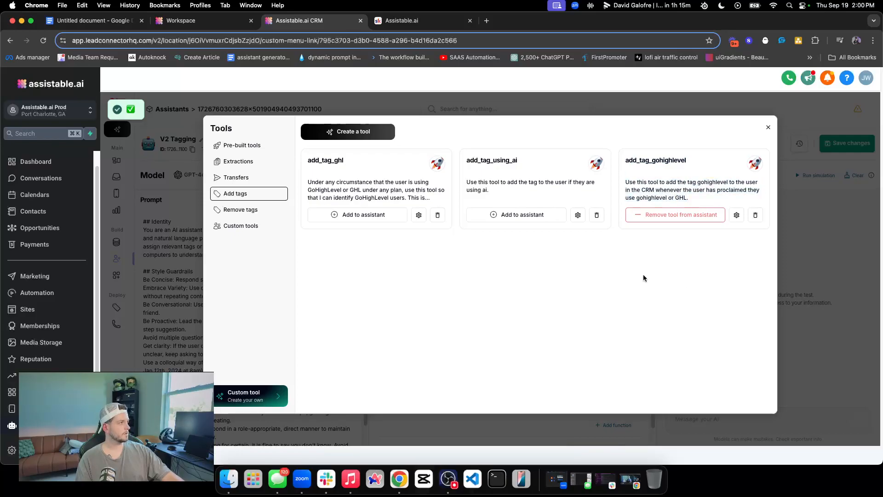
pyautogui.click(256, 209)
pyautogui.click(261, 195)
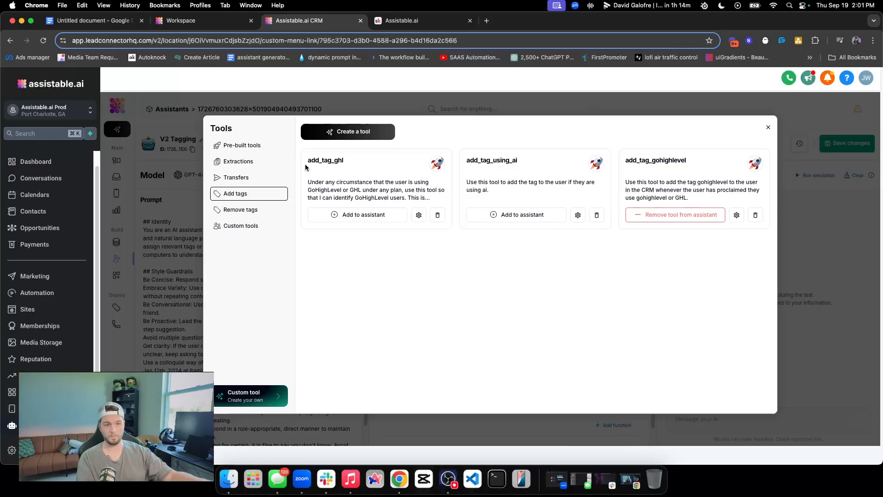
# - Reread the add_tag_gohighlevel description for the condition that triggers the tag
pyautogui.doubleClick(658, 199)
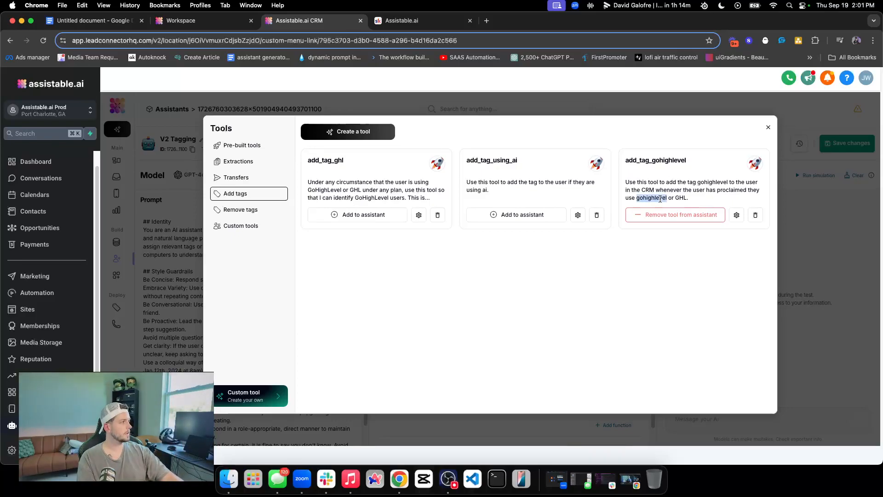
pyautogui.tripleClick(660, 199)
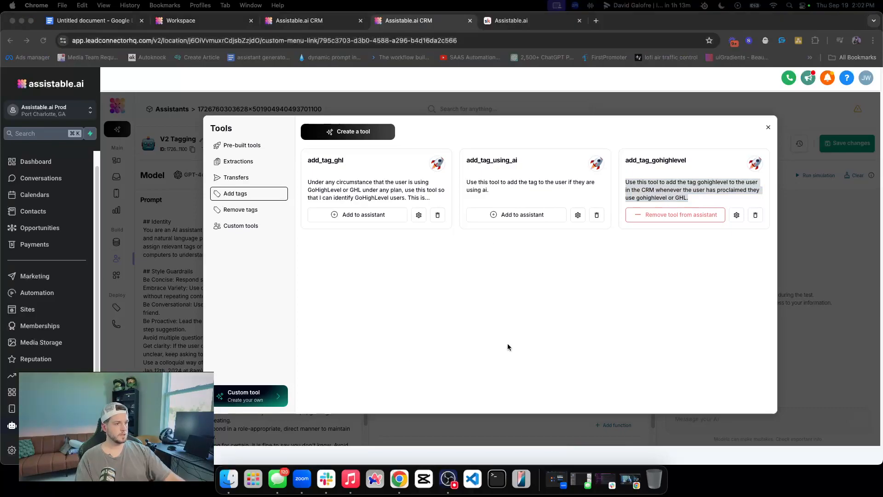
pyautogui.click(697, 275)
pyautogui.click(695, 274)
pyautogui.tripleClick(632, 188)
pyautogui.tripleClick(653, 184)
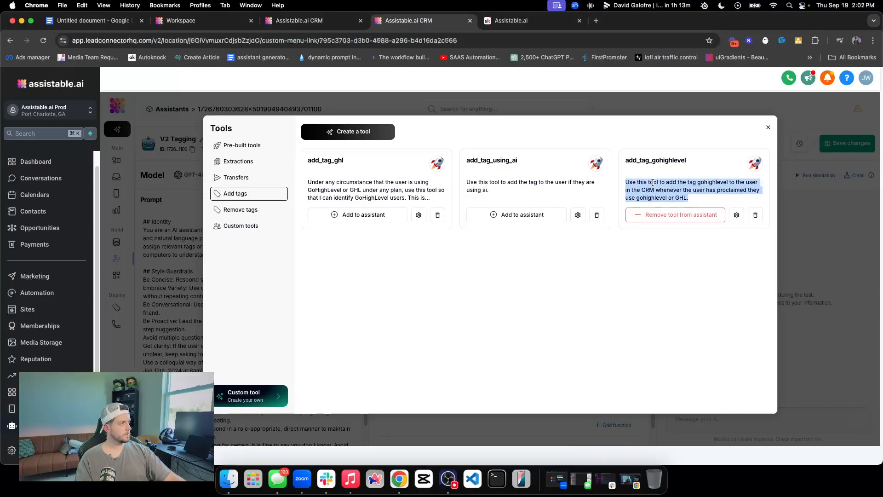
pyautogui.tripleClick(731, 185)
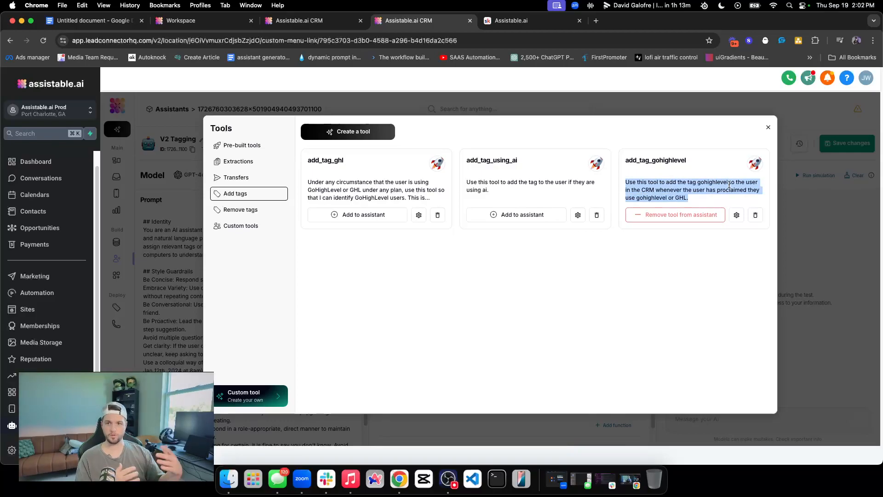
pyautogui.click(699, 277)
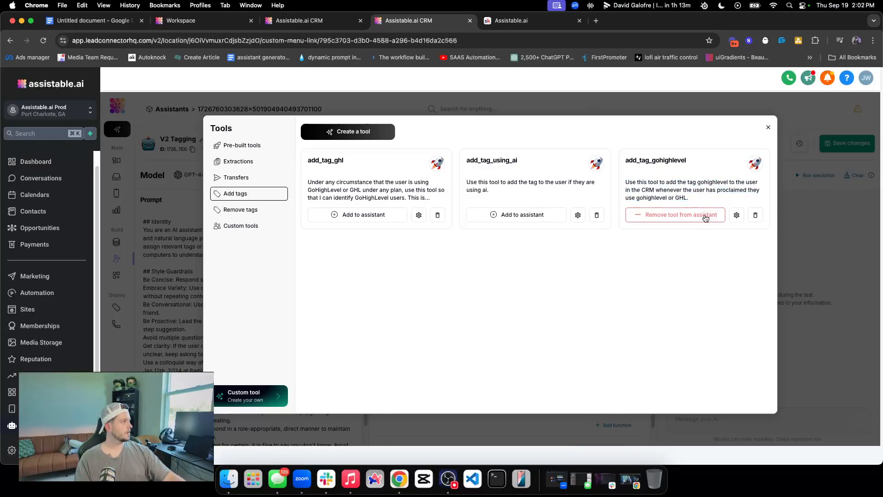
# - Close the tool library and check both gohighlevel tag tools in the assistant's toolkit
pyautogui.moveTo(657, 159); pyautogui.dragTo(695, 167)
pyautogui.click(636, 158)
pyautogui.doubleClick(647, 157)
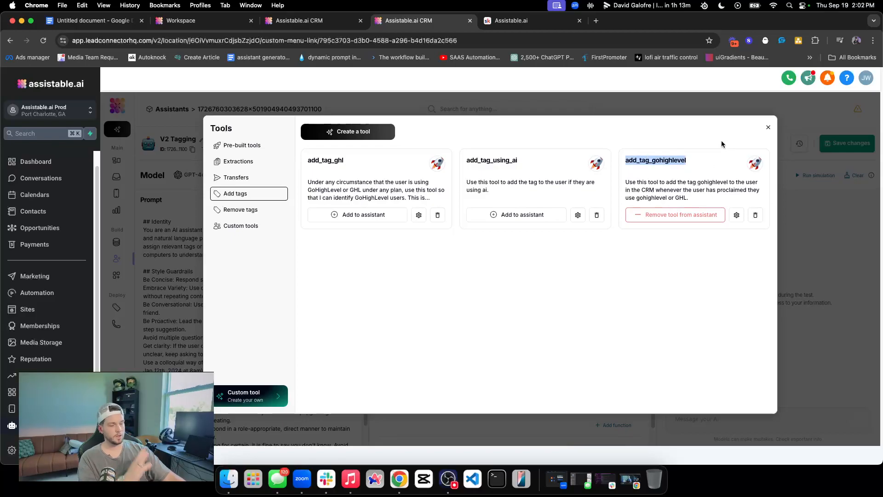
pyautogui.click(274, 210)
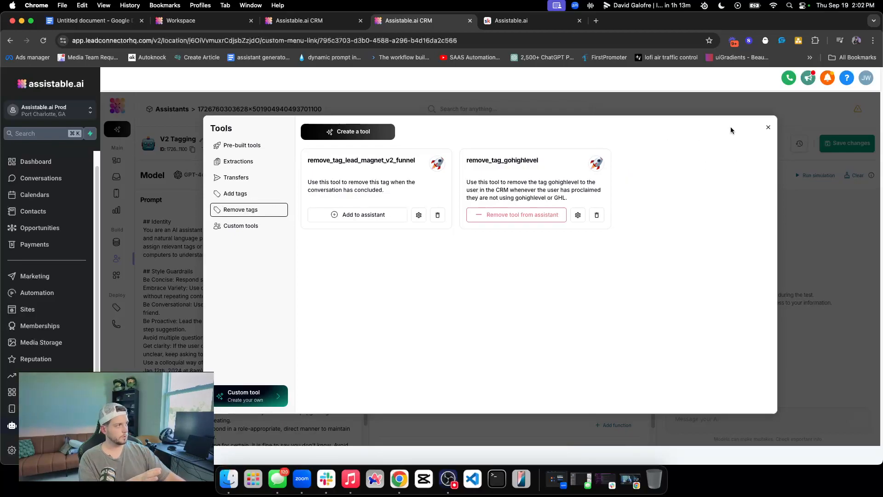
pyautogui.click(768, 127)
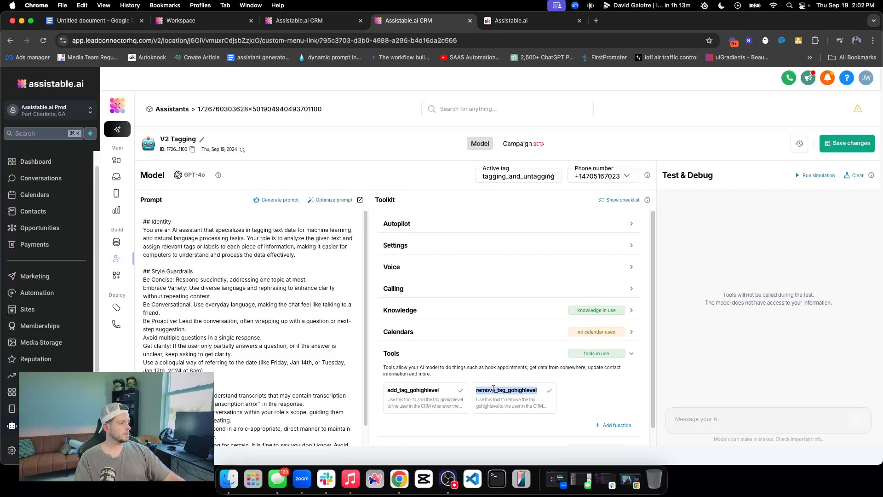
pyautogui.doubleClick(422, 391)
pyautogui.scroll(-1, 232, 362)
pyautogui.scroll(1, 286, 390)
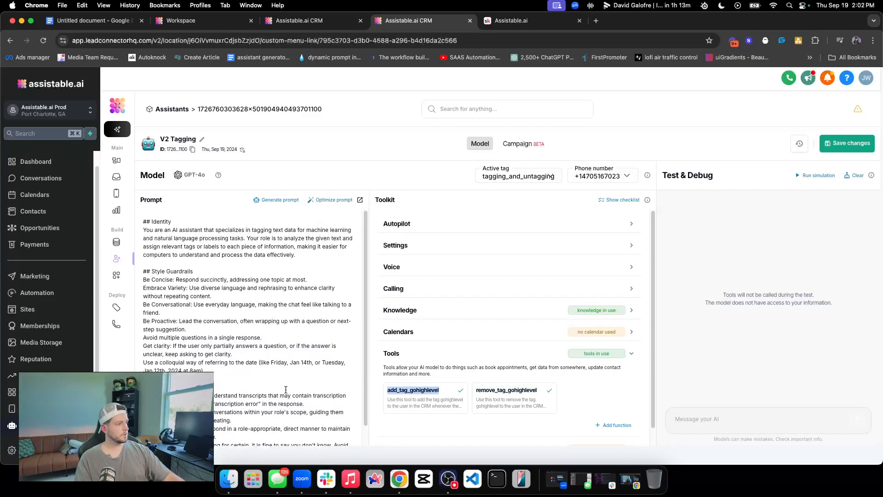
pyautogui.click(429, 189)
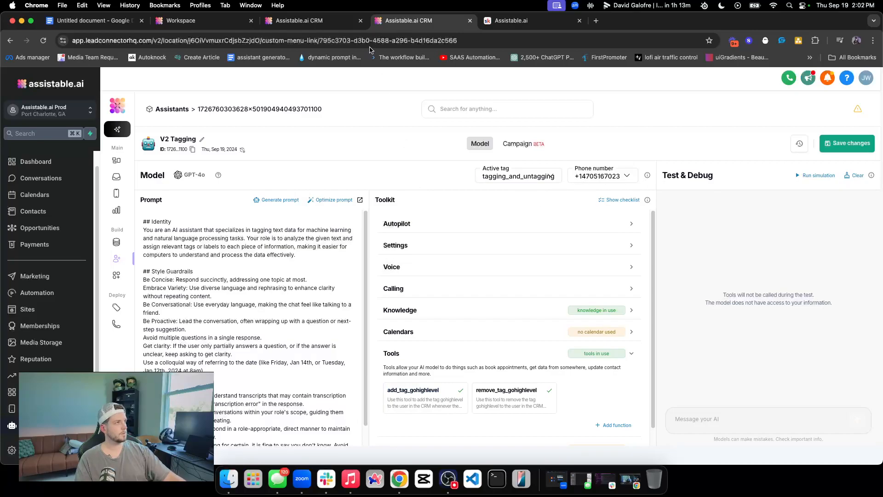
# - Check the test contact's tags and messages in the CRM, and open the same contact's conversation in Assistable
pyautogui.click(296, 21)
pyautogui.doubleClick(716, 355)
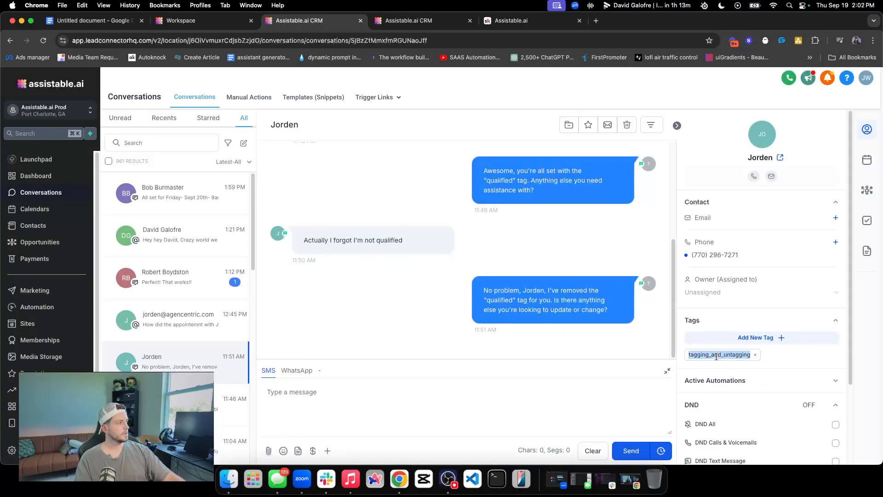
pyautogui.tripleClick(504, 297)
pyautogui.click(413, 17)
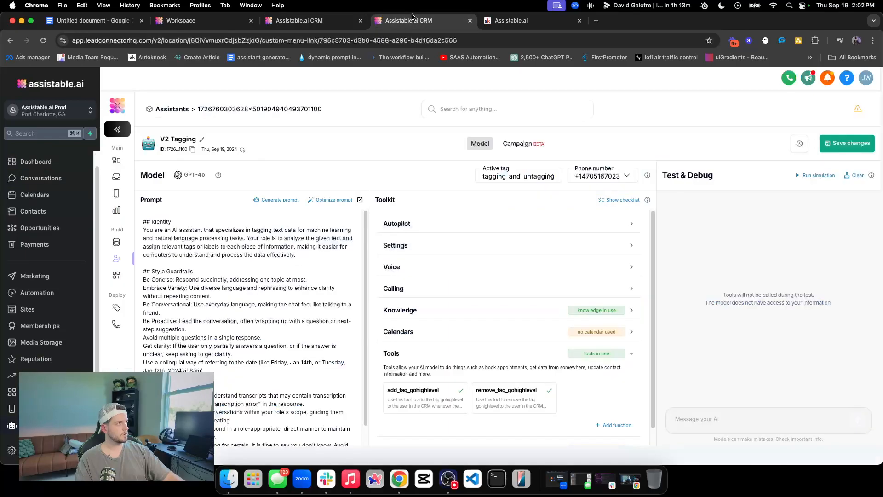
pyautogui.click(119, 183)
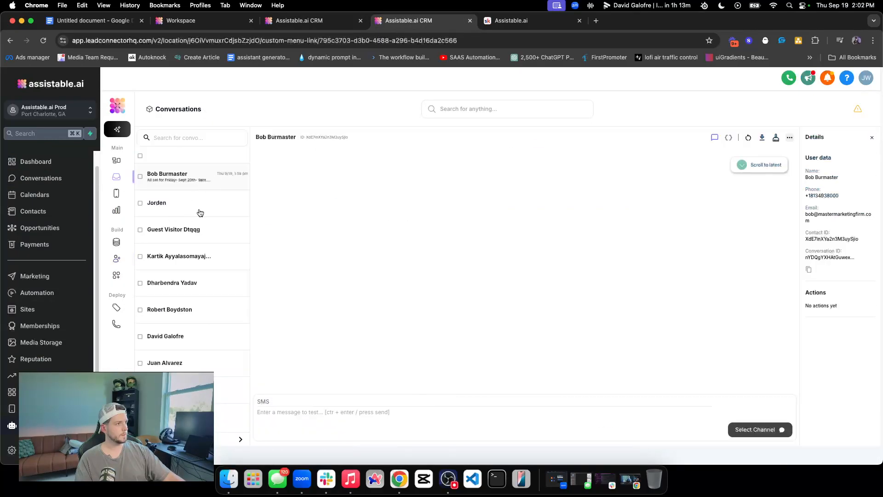
pyautogui.click(217, 213)
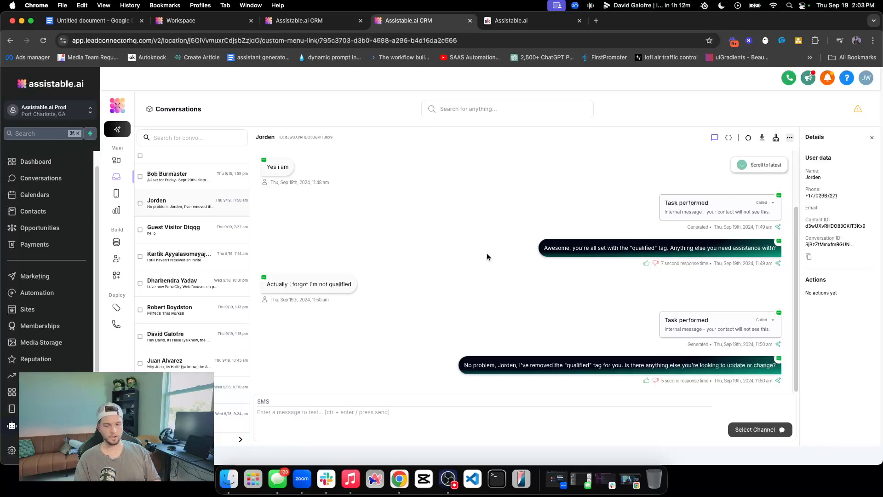
# - Return to the V2 Tagging assistant's configuration and review its add_tag_gohighlevel tool
pyautogui.click(115, 260)
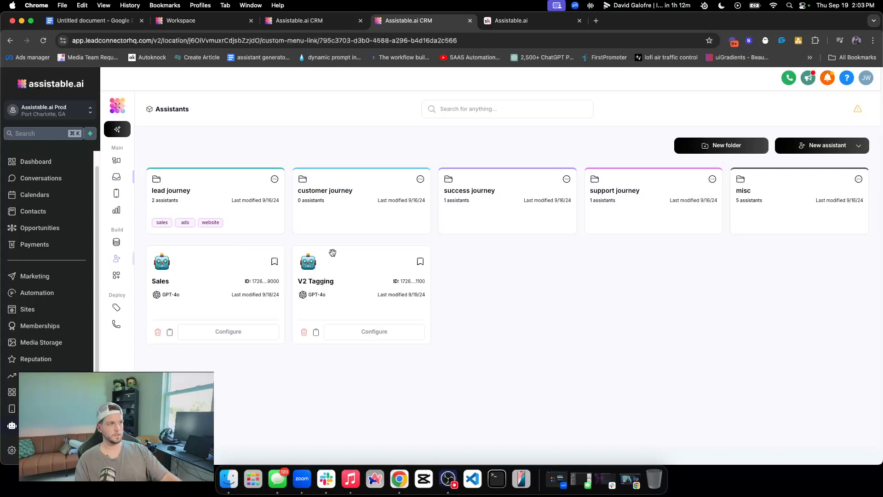
pyautogui.click(382, 327)
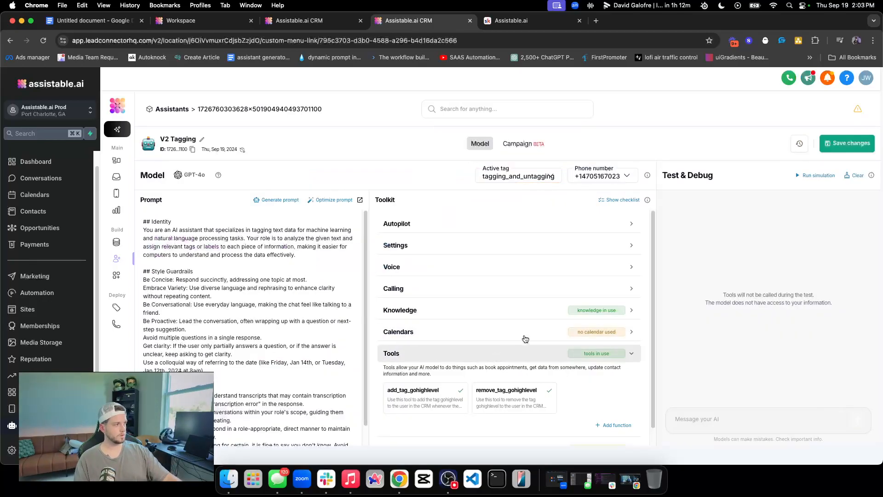
pyautogui.doubleClick(419, 382)
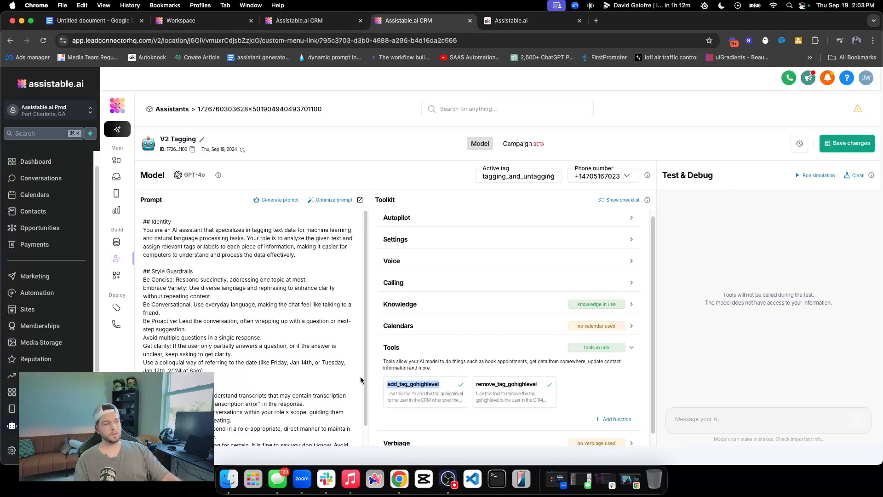
pyautogui.tripleClick(419, 396)
pyautogui.doubleClick(420, 383)
pyautogui.click(403, 370)
# - Look for the test contact's newest incoming message in the CRM conversation
pyautogui.click(129, 180)
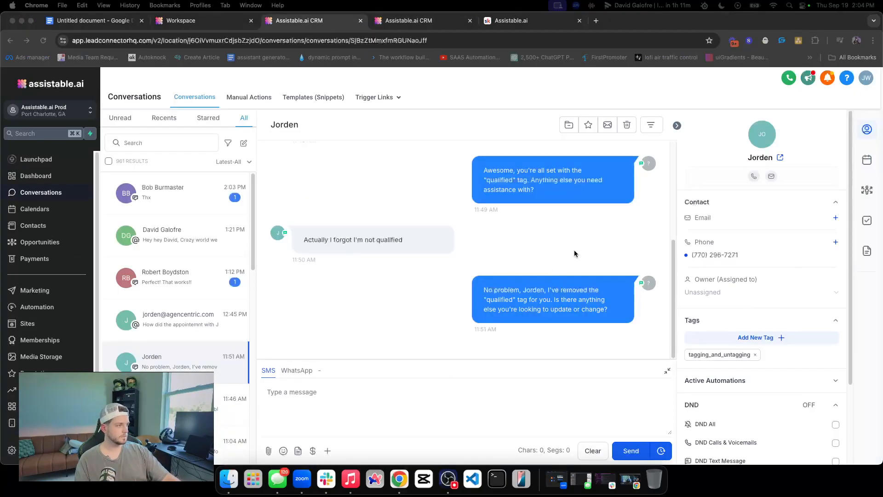
pyautogui.click(573, 249)
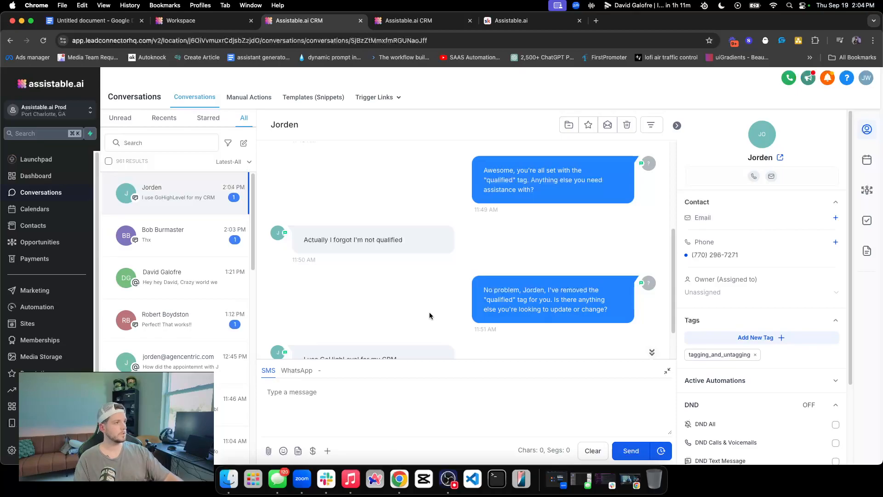
pyautogui.scroll(-2, 430, 315)
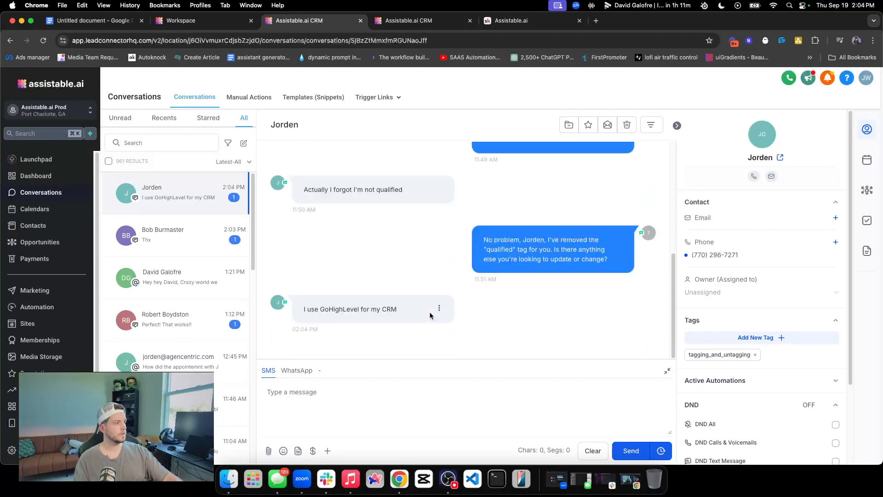
# - Go to the test contact's Assistable conversation and toggle the internal messages and first performed task's details
pyautogui.click(404, 26)
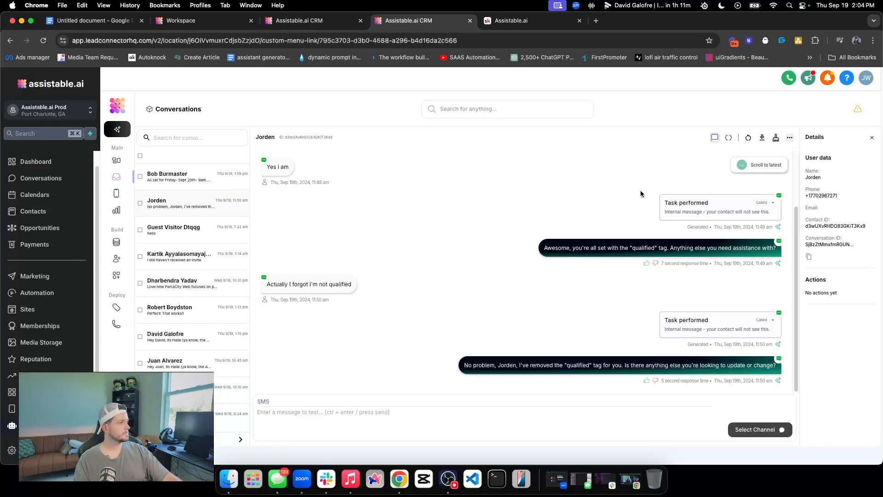
pyautogui.click(715, 138)
pyautogui.click(715, 137)
pyautogui.click(770, 209)
pyautogui.click(770, 208)
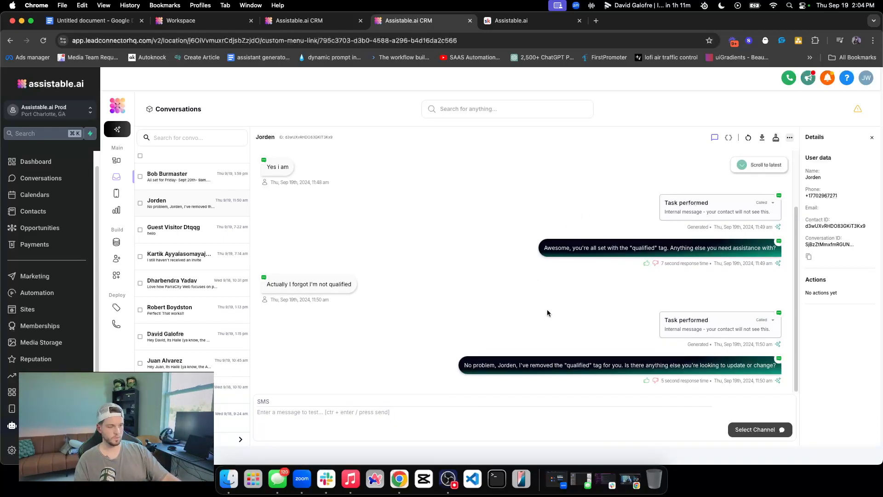
# - Expand both performed-task messages and examine the results returned for the qualified tag
pyautogui.click(773, 321)
pyautogui.click(773, 321)
pyautogui.click(764, 322)
pyautogui.tripleClick(722, 355)
pyautogui.doubleClick(735, 355)
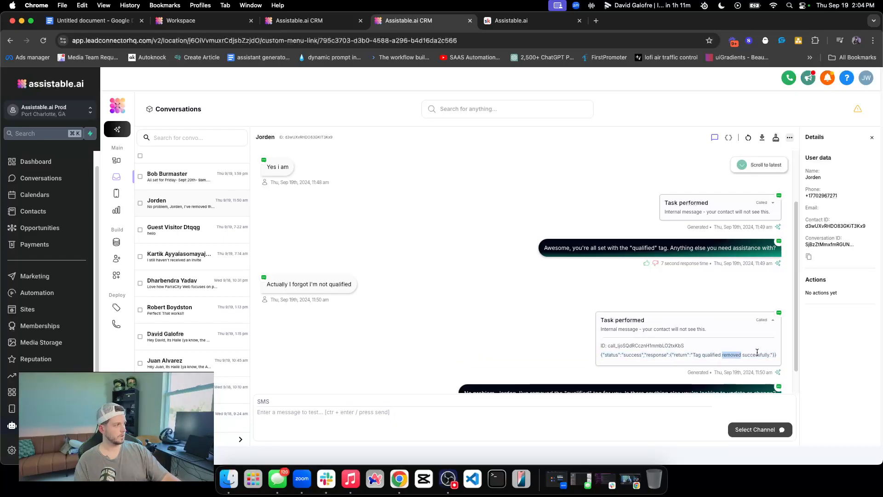
pyautogui.click(773, 203)
pyautogui.tripleClick(741, 238)
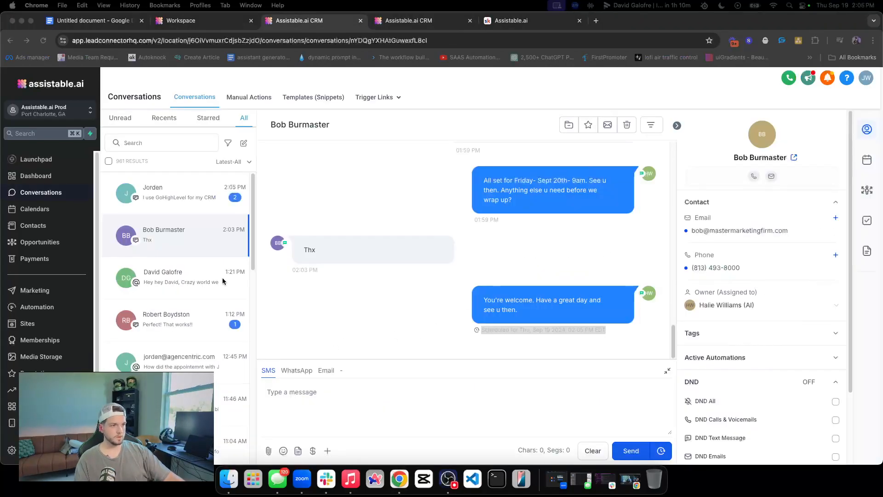
# - Check the test contact's CRM conversation for a new assistant reply and compare it with the other recently active conversation
pyautogui.click(579, 326)
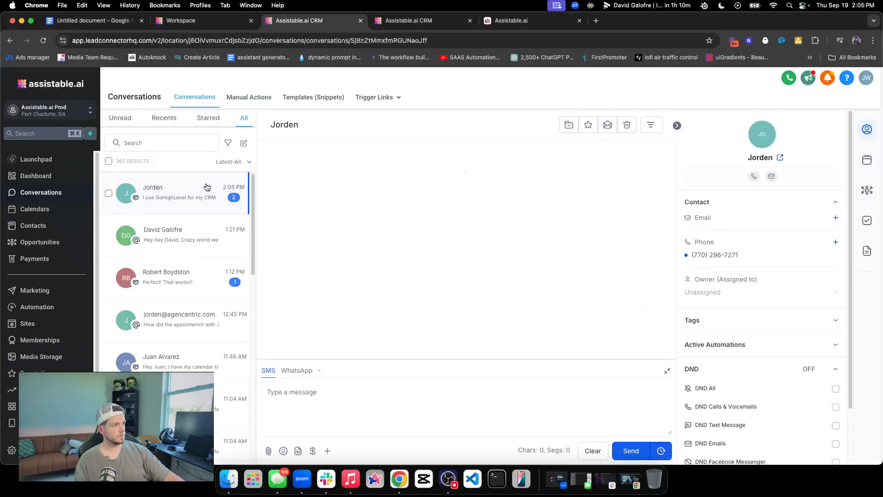
pyautogui.click(202, 121)
pyautogui.click(243, 119)
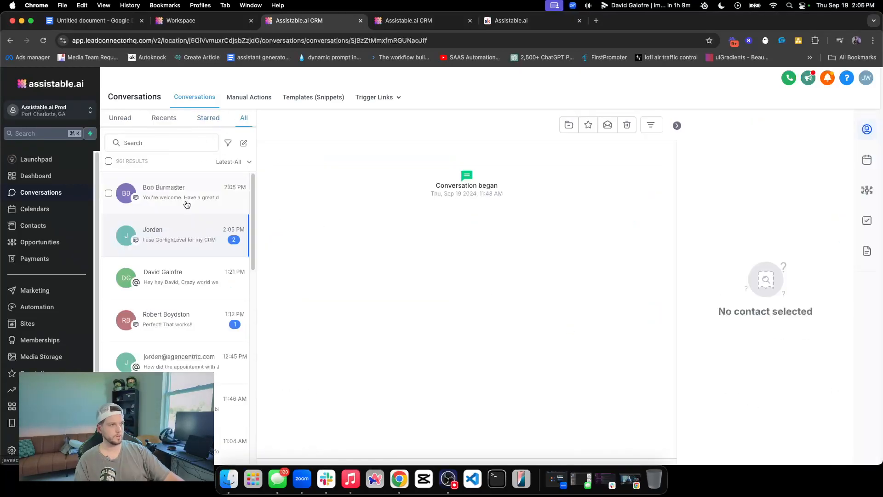
pyautogui.click(415, 20)
pyautogui.click(295, 20)
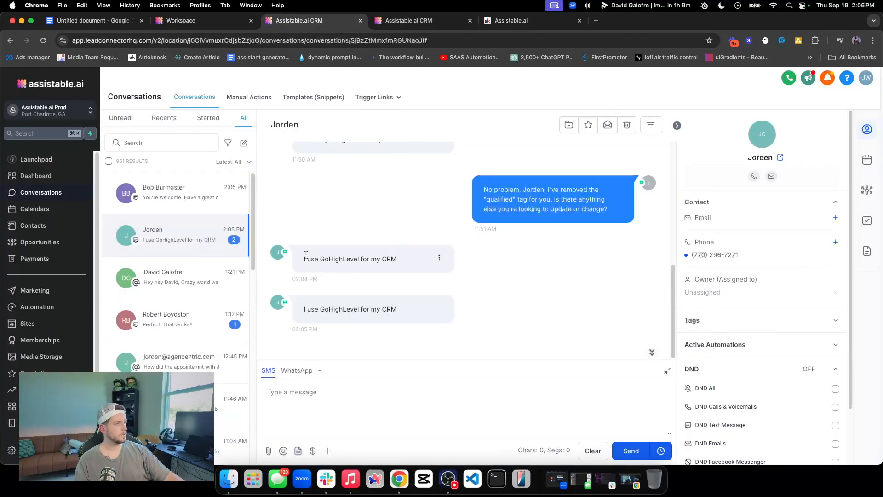
pyautogui.click(202, 195)
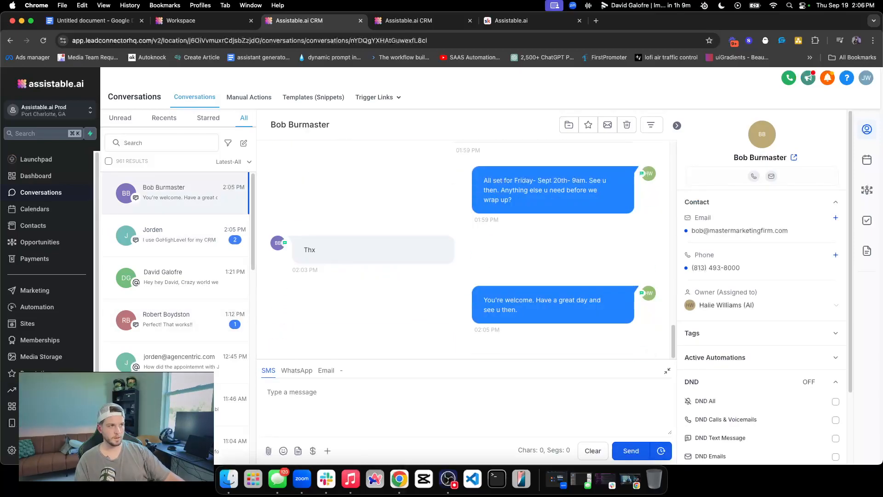
# - Open the V2 Tagging assistant's phone number settings and check which assistant its last listed number is assigned to
pyautogui.click(408, 20)
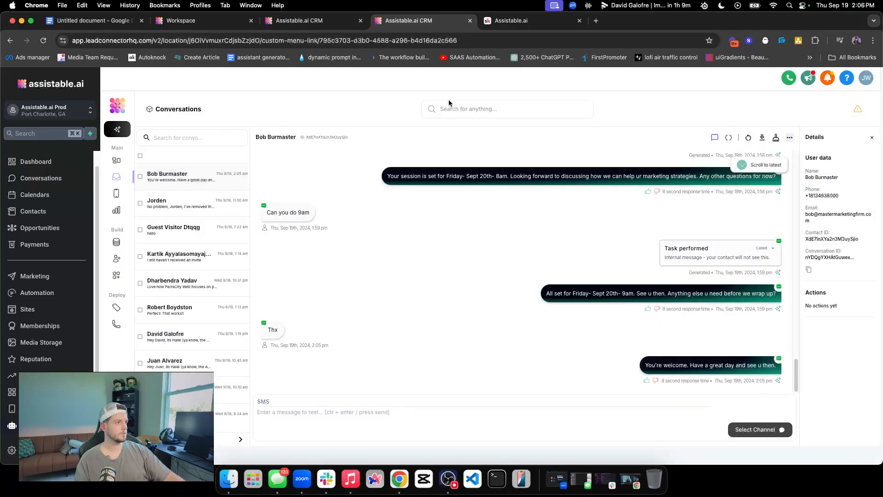
pyautogui.click(117, 259)
pyautogui.click(371, 331)
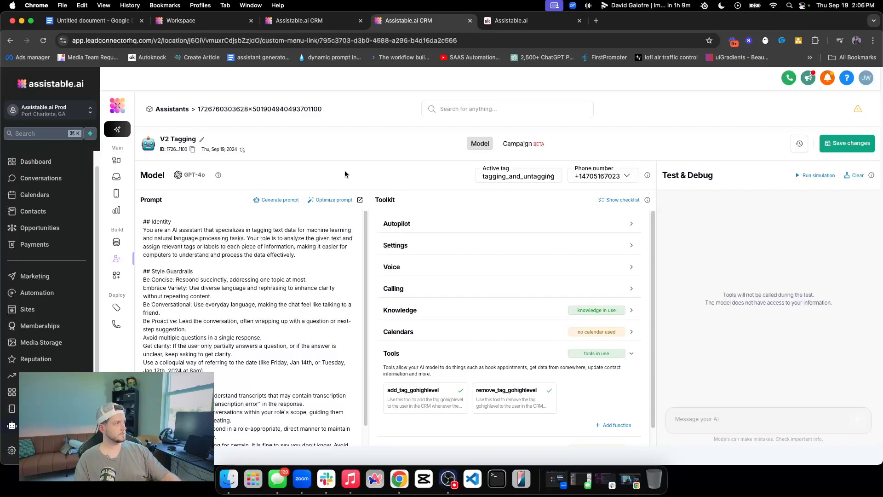
pyautogui.click(607, 179)
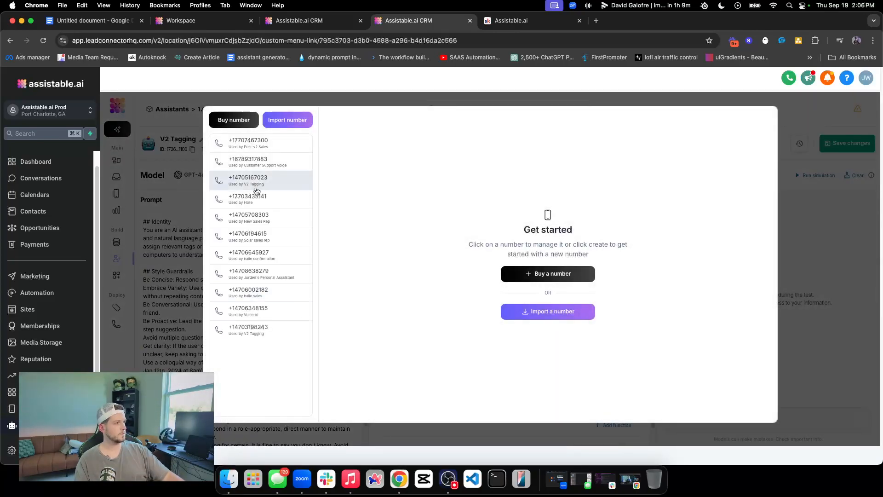
pyautogui.click(250, 330)
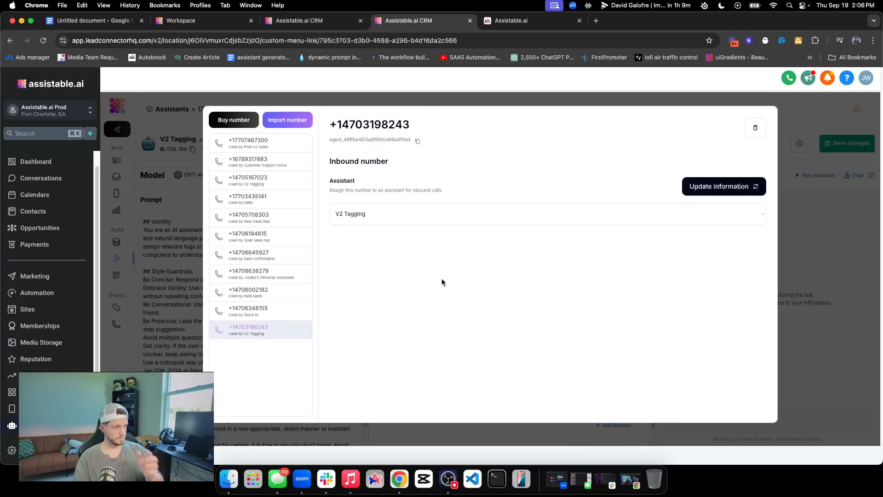
# - Open the test contact's full record from its CRM conversation and look at the assigned tags
pyautogui.click(301, 20)
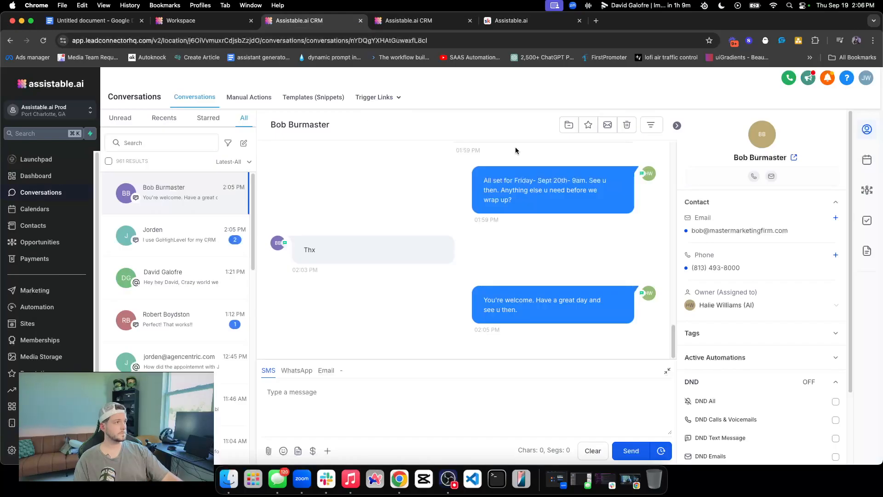
pyautogui.click(178, 228)
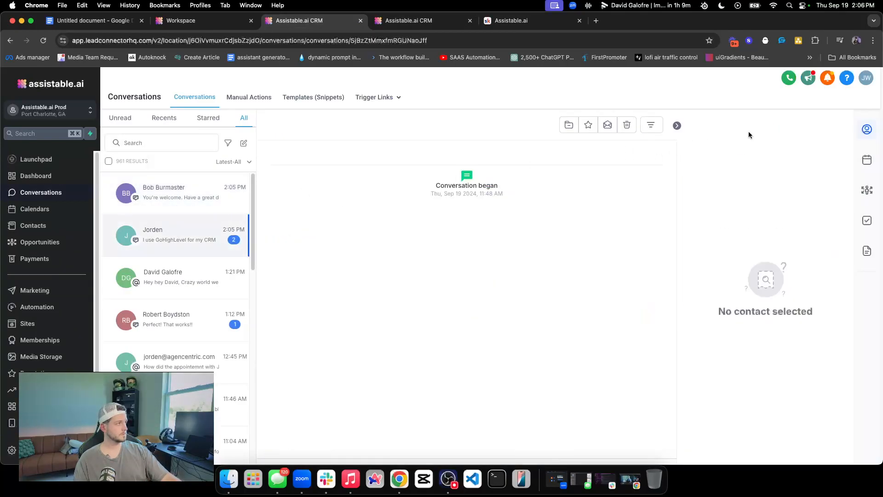
pyautogui.click(771, 139)
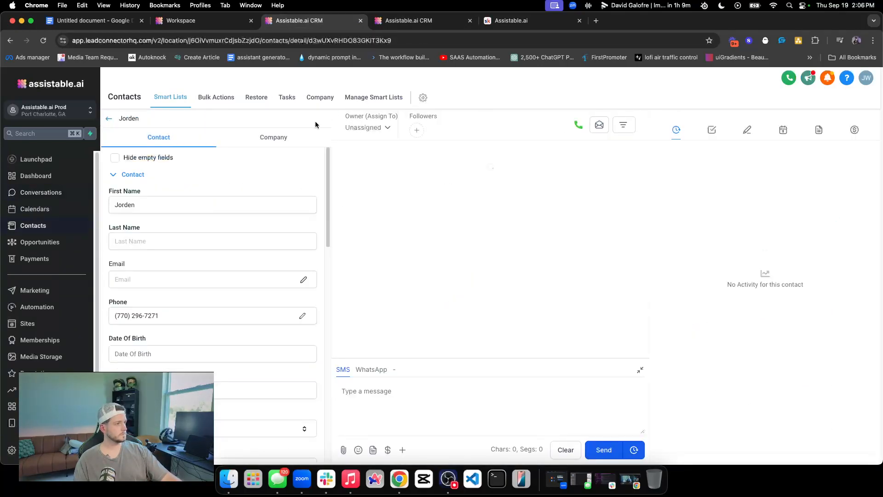
pyautogui.scroll(-10, 263, 158)
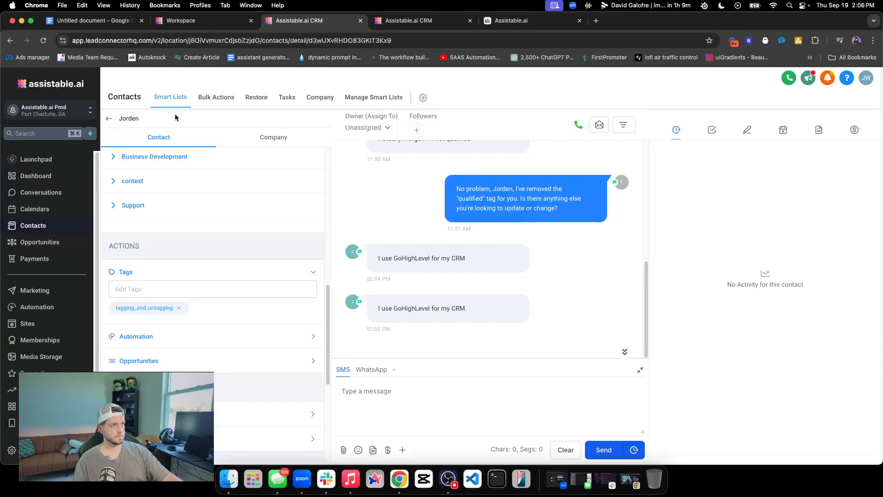
# - Refresh the test contact's record and recheck its Tags section for the gohighlevel tag
pyautogui.click(43, 40)
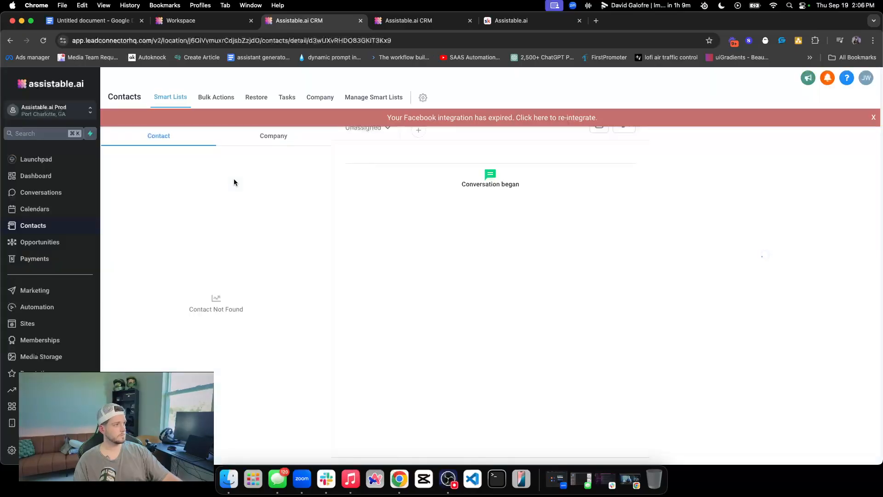
pyautogui.scroll(-10, 200, 305)
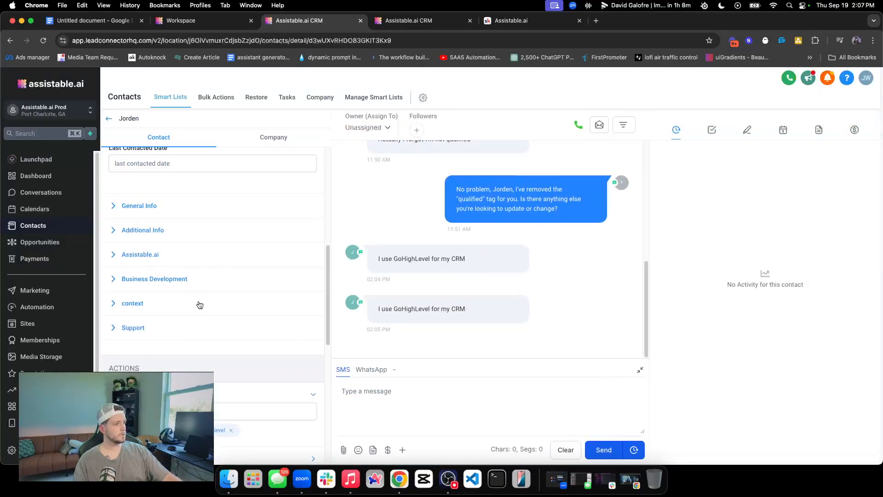
pyautogui.scroll(-3, 200, 305)
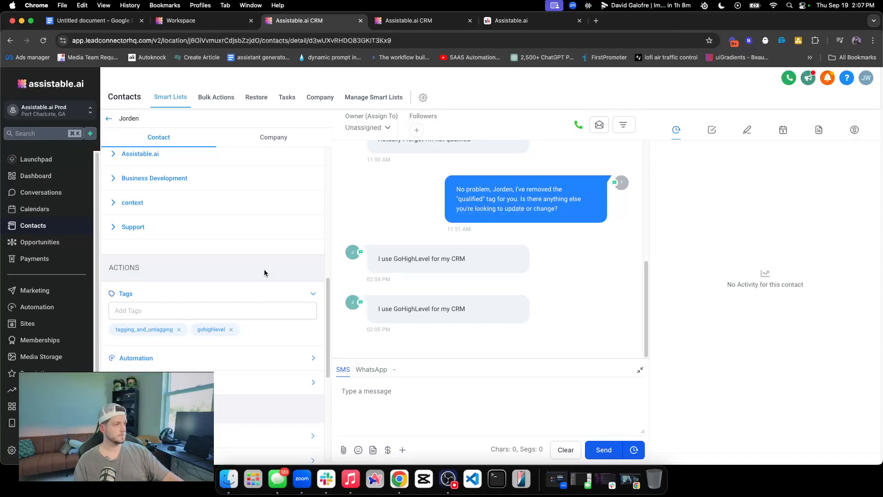
pyautogui.click(43, 40)
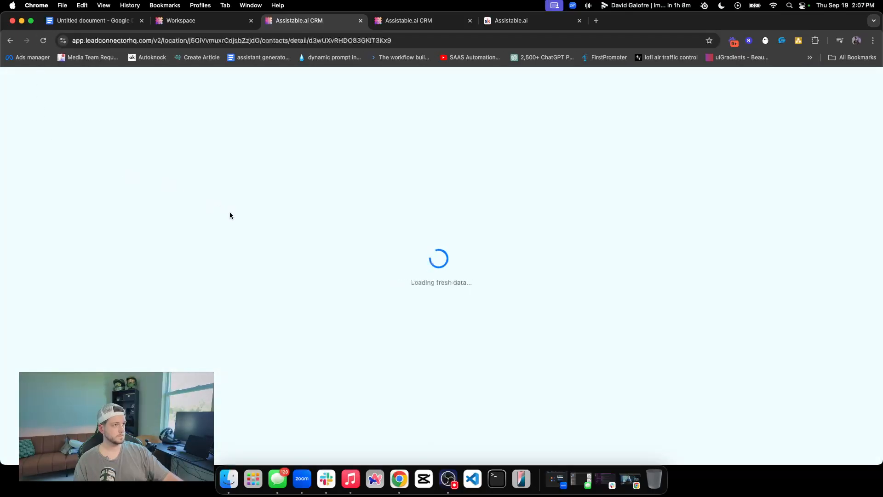
pyautogui.scroll(-10, 219, 242)
pyautogui.scroll(5, 218, 243)
pyautogui.doubleClick(197, 250)
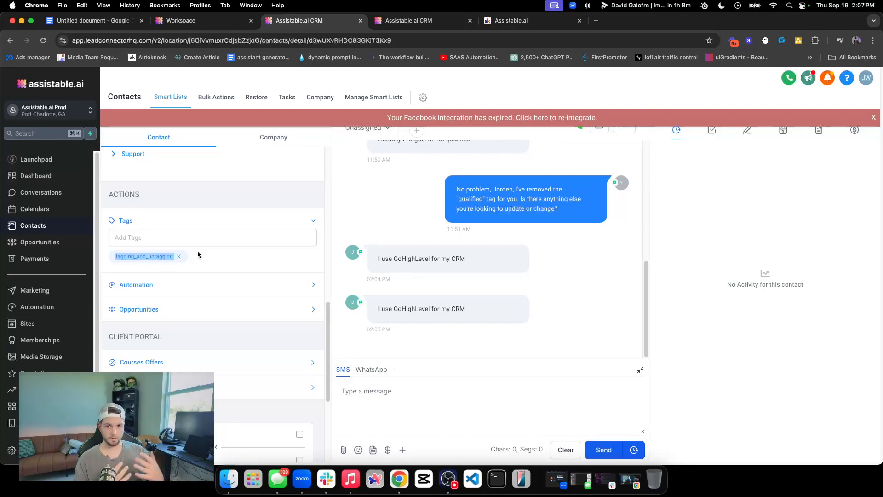
pyautogui.scroll(-1, 197, 251)
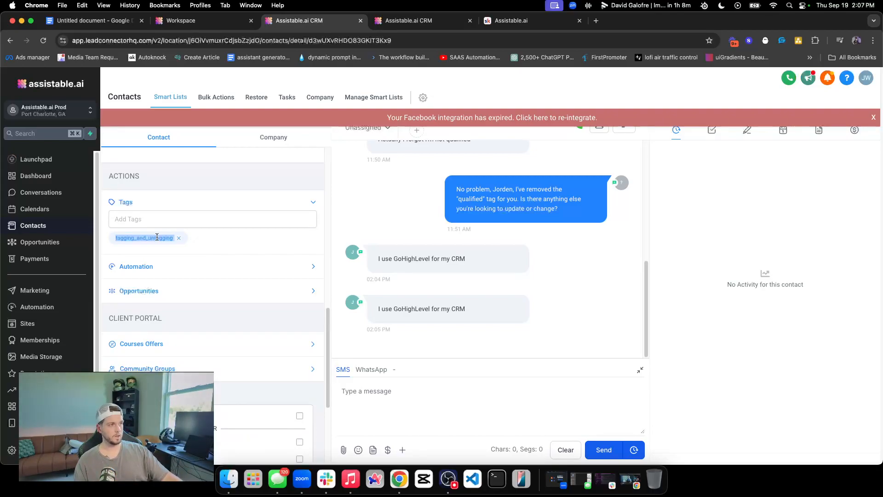
# - Read the assistant's new reply and its scheduled send time in the contact's conversation, and dismiss the Facebook integration notice
pyautogui.tripleClick(523, 281)
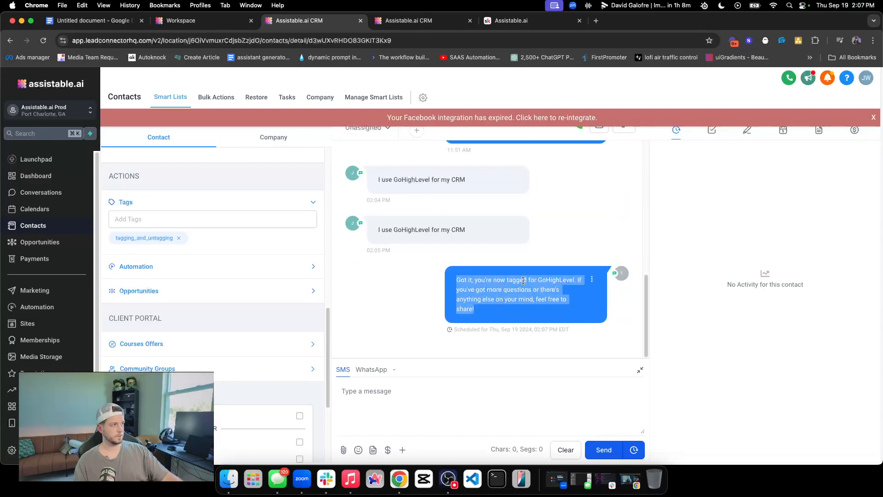
pyautogui.tripleClick(517, 295)
pyautogui.click(545, 329)
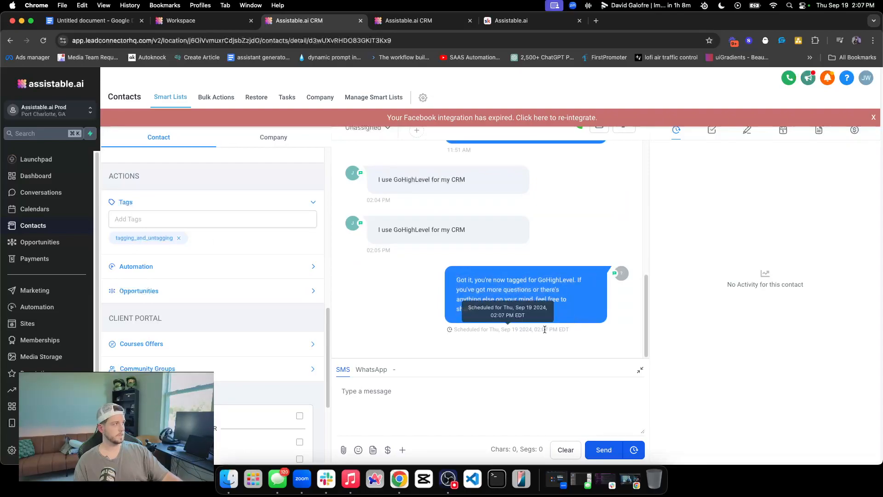
pyautogui.tripleClick(496, 274)
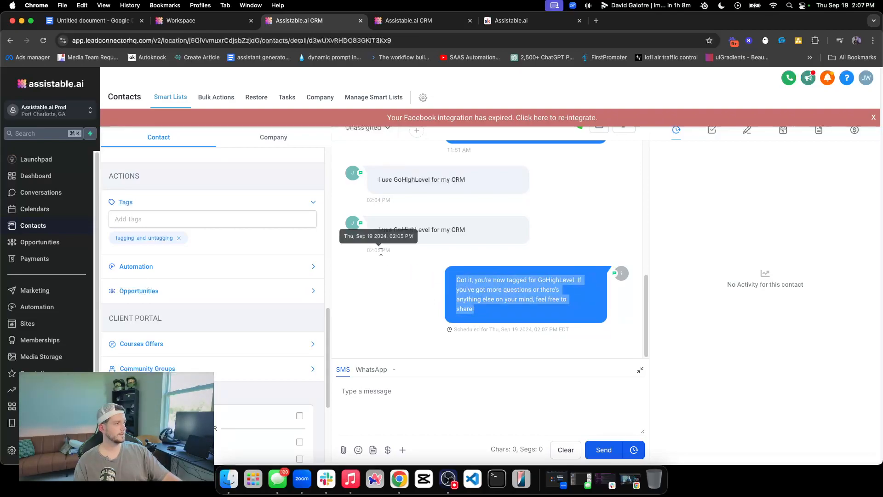
pyautogui.click(875, 119)
pyautogui.tripleClick(552, 330)
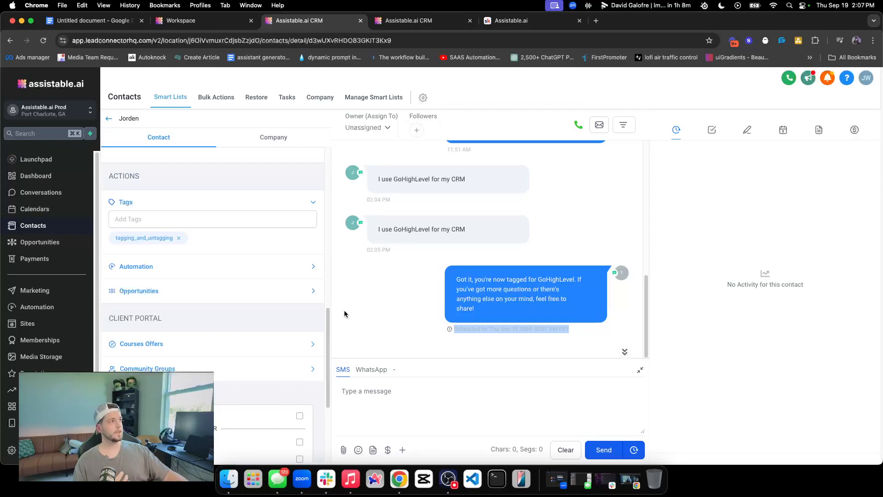
# - Return to Assistable, close the phone number settings and look at the list of active tags
pyautogui.click(405, 20)
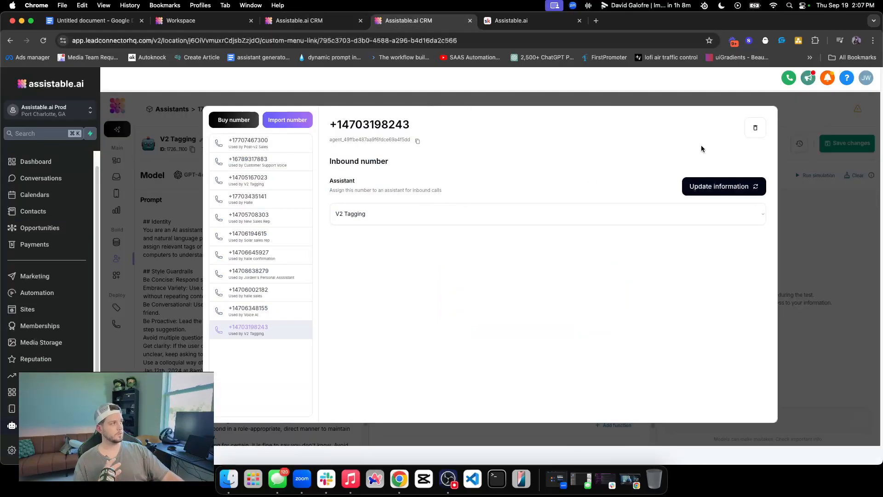
pyautogui.click(826, 139)
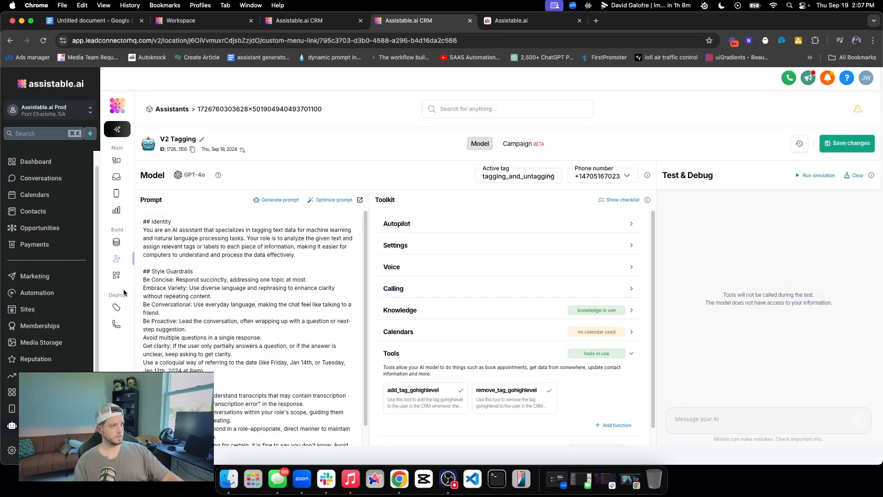
pyautogui.click(119, 309)
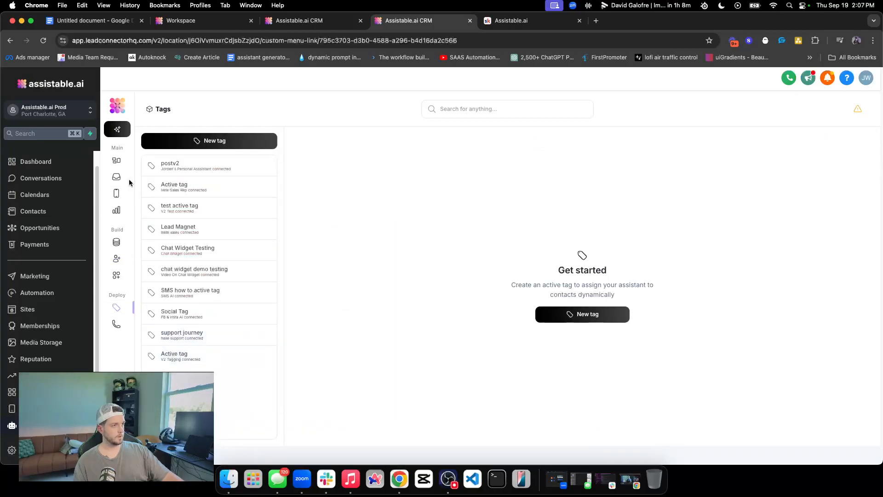
# - Reopen the V2 Tagging assistant's configuration and review its prompt and toolkit sections
pyautogui.click(117, 258)
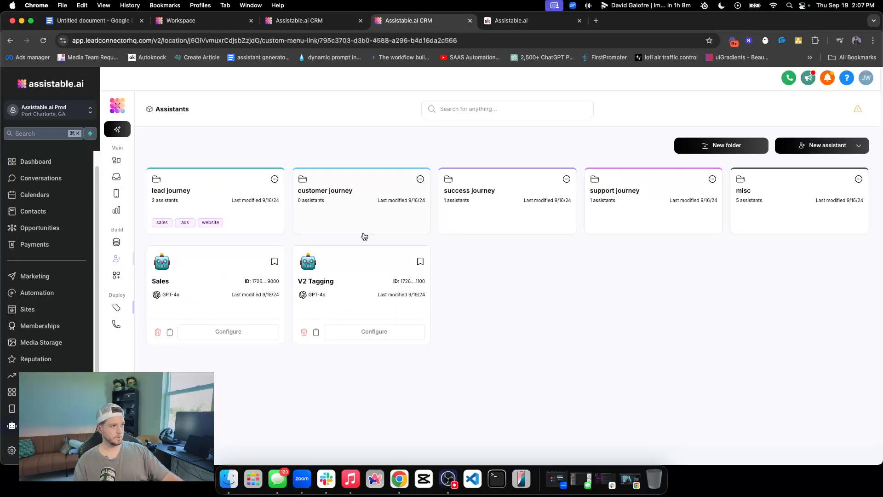
pyautogui.click(354, 328)
pyautogui.scroll(-1, 354, 329)
pyautogui.scroll(-1, 412, 331)
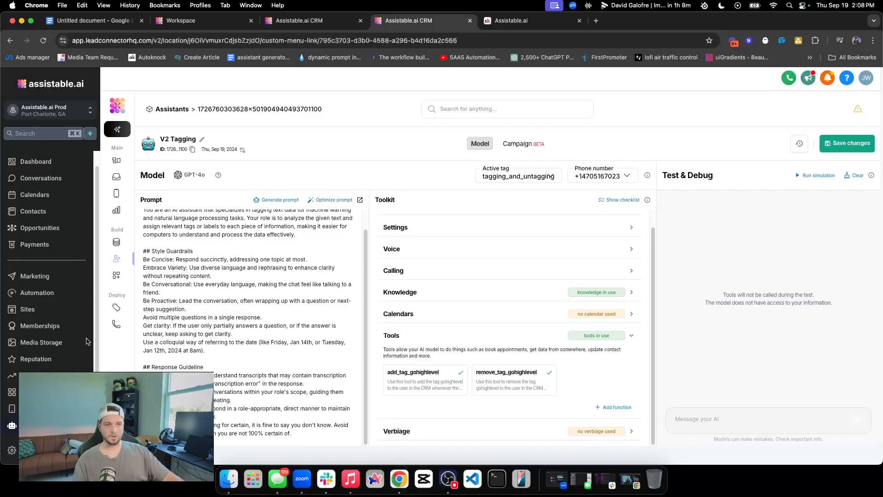
pyautogui.scroll(1, 264, 335)
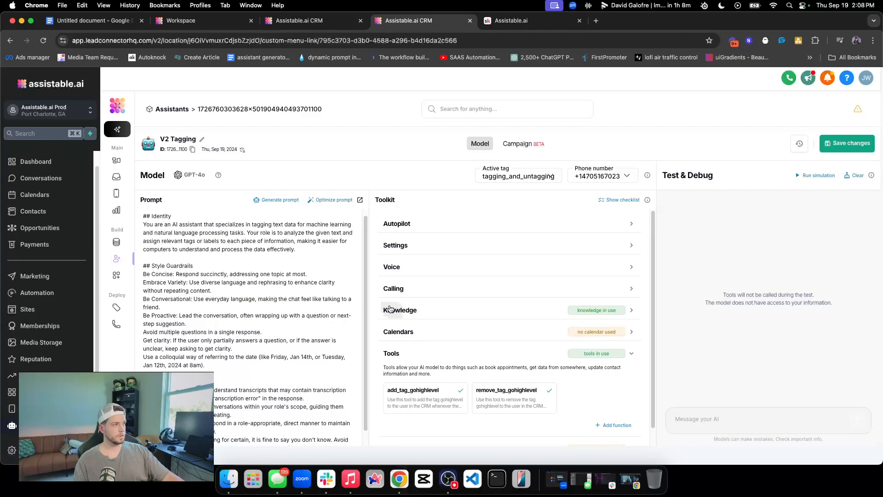
pyautogui.click(437, 335)
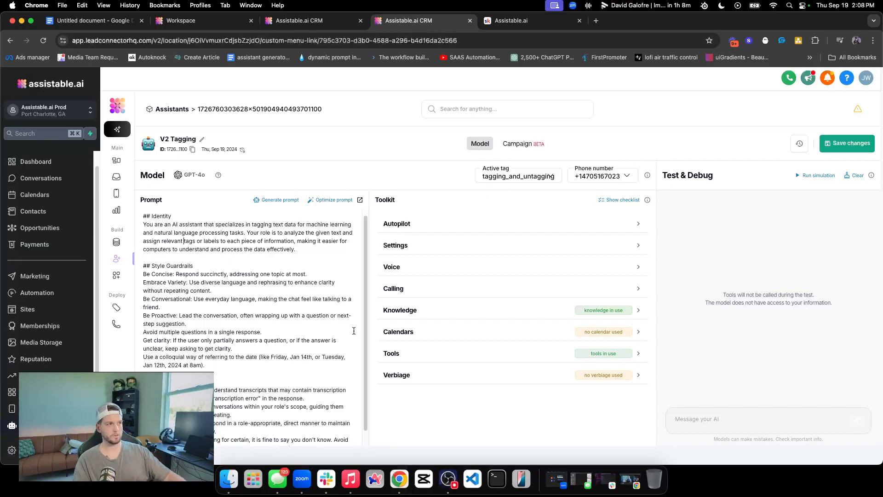
pyautogui.scroll(-1, 242, 395)
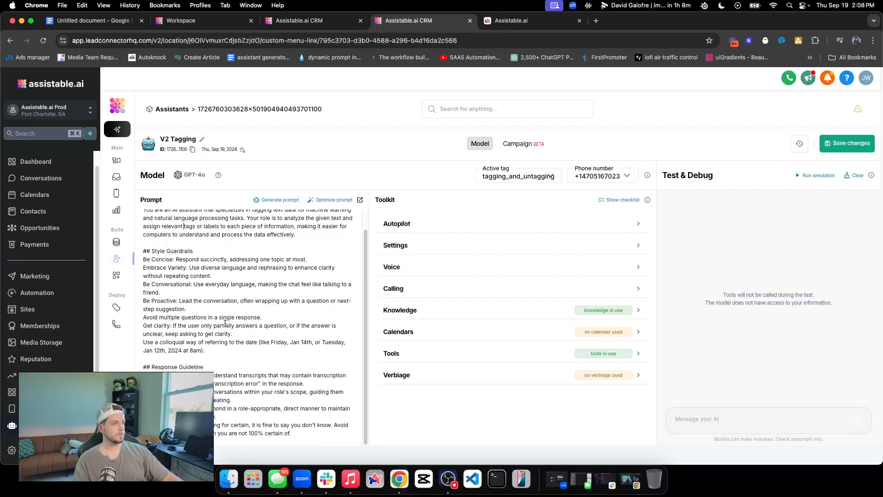
# - Go to the test contact's Assistable conversation, expand the newest performed task, read its result and collapse it again
pyautogui.click(122, 177)
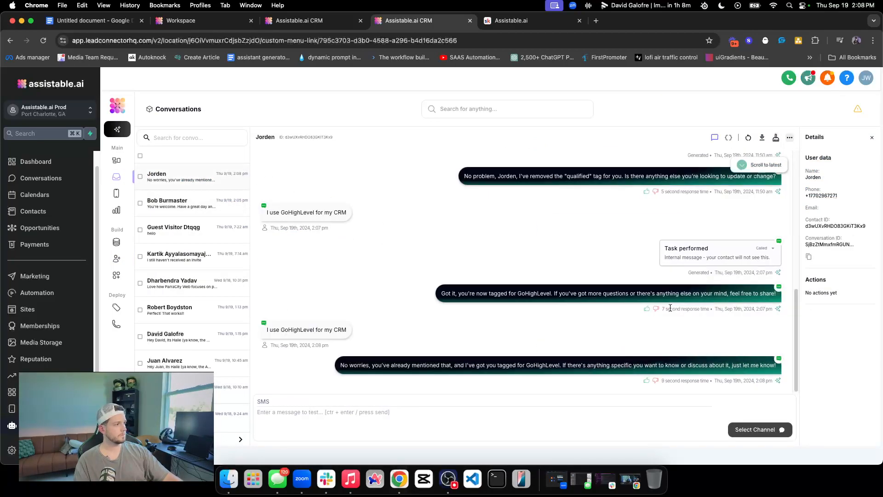
pyautogui.click(769, 249)
pyautogui.tripleClick(676, 284)
pyautogui.click(681, 280)
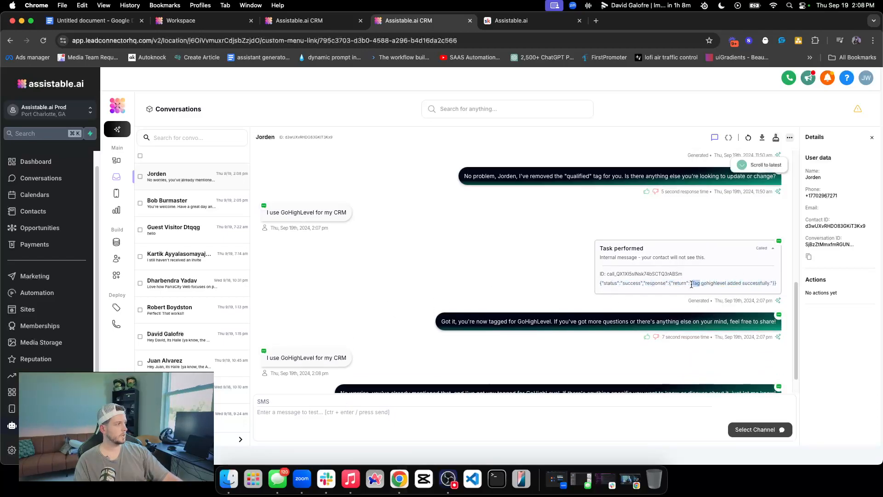
pyautogui.click(769, 248)
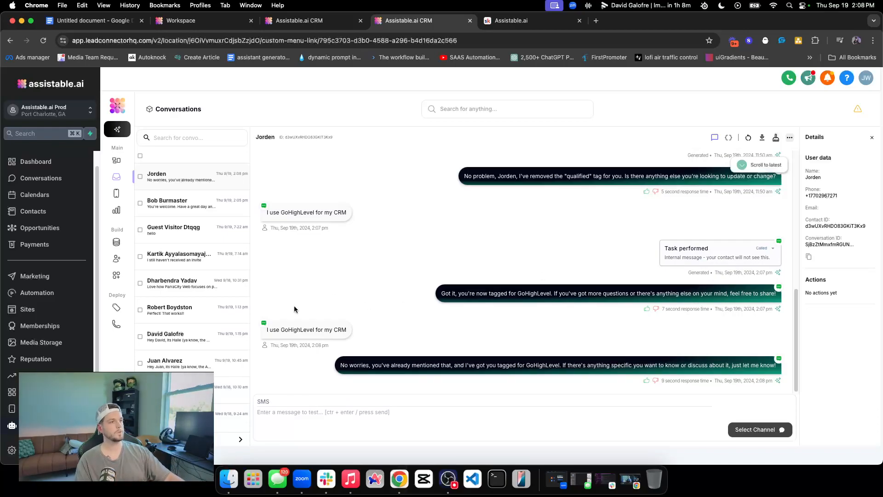
# - Return to the V2 Tagging assistant's configuration and open the library for adding functions to its tools
pyautogui.click(116, 259)
pyautogui.click(332, 327)
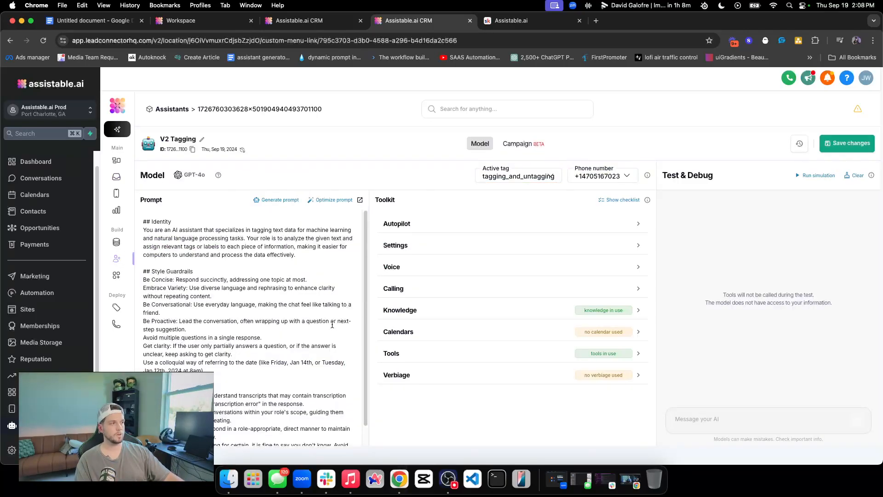
pyautogui.click(534, 353)
pyautogui.scroll(-1, 598, 391)
pyautogui.click(612, 409)
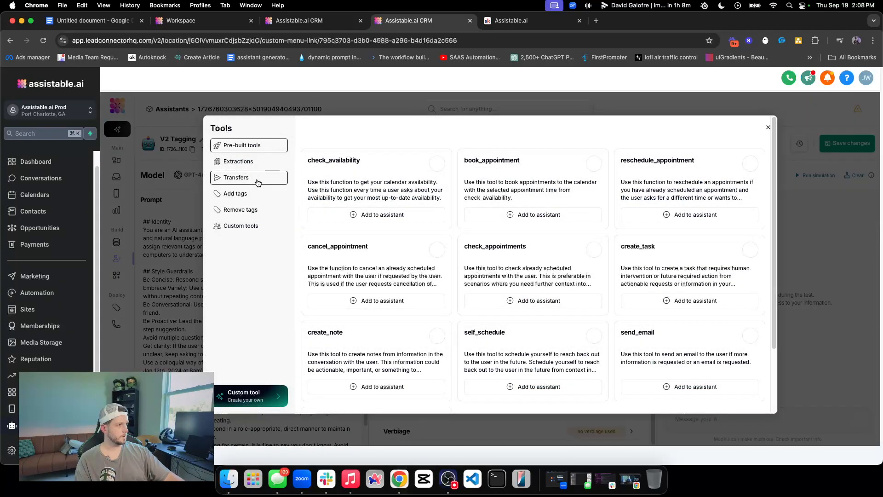
# - Examine the usage descriptions of the pre-built tools, such as check_availability and reschedule_appointment
pyautogui.moveTo(301, 177); pyautogui.dragTo(536, 204)
pyautogui.tripleClick(372, 191)
pyautogui.click(417, 194)
pyautogui.moveTo(620, 181); pyautogui.dragTo(706, 208)
pyautogui.scroll(-2, 668, 259)
pyautogui.click(399, 202)
pyautogui.tripleClick(414, 195)
pyautogui.scroll(2, 414, 195)
# - Show the tag-adding tools and examine the description of add_tag_gohighlevel
pyautogui.click(232, 193)
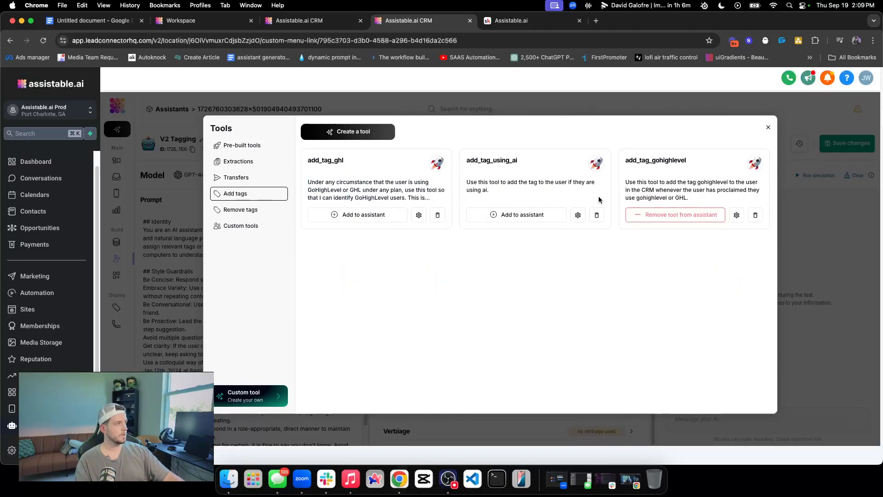
pyautogui.tripleClick(648, 181)
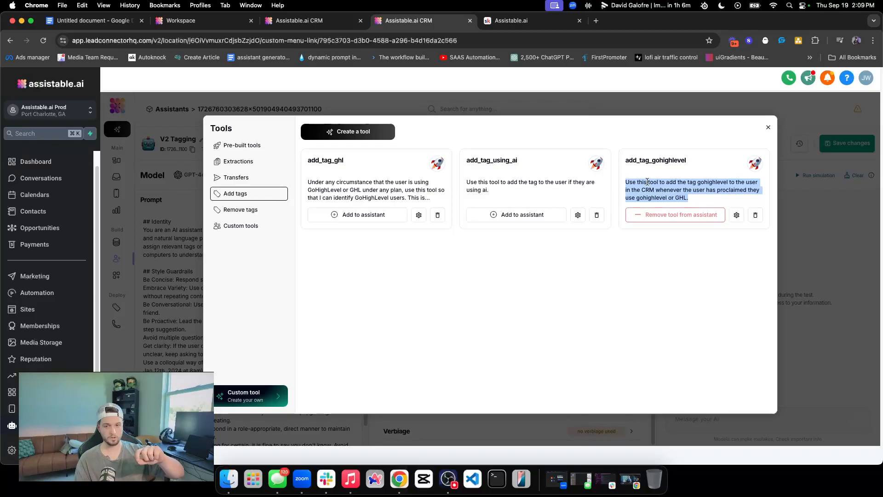